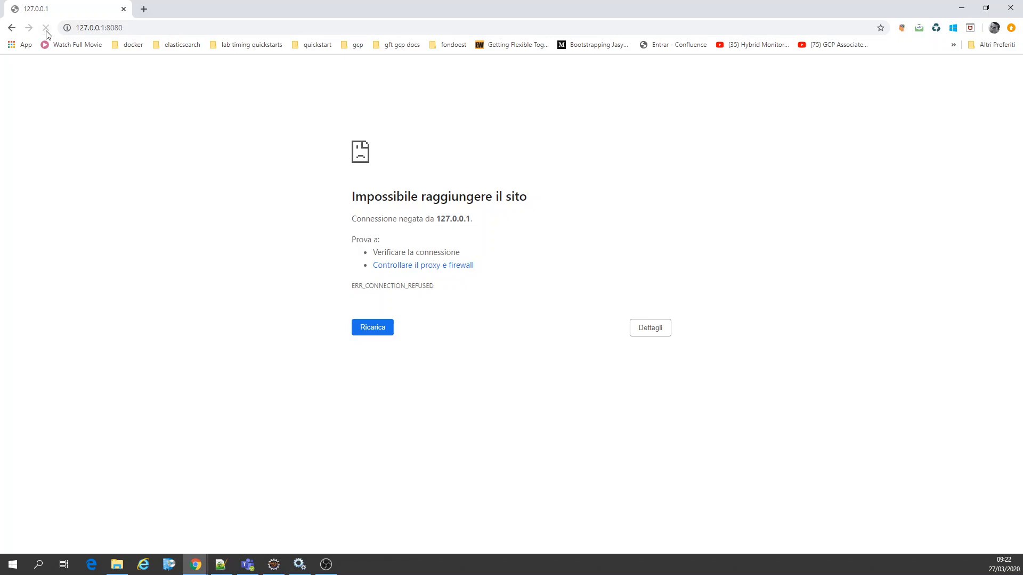
Step: Check the Jenkins service's properties in Windows Services, and reload the Jenkins page at 127.0.0.1:8080 in Chrome
click(298, 564)
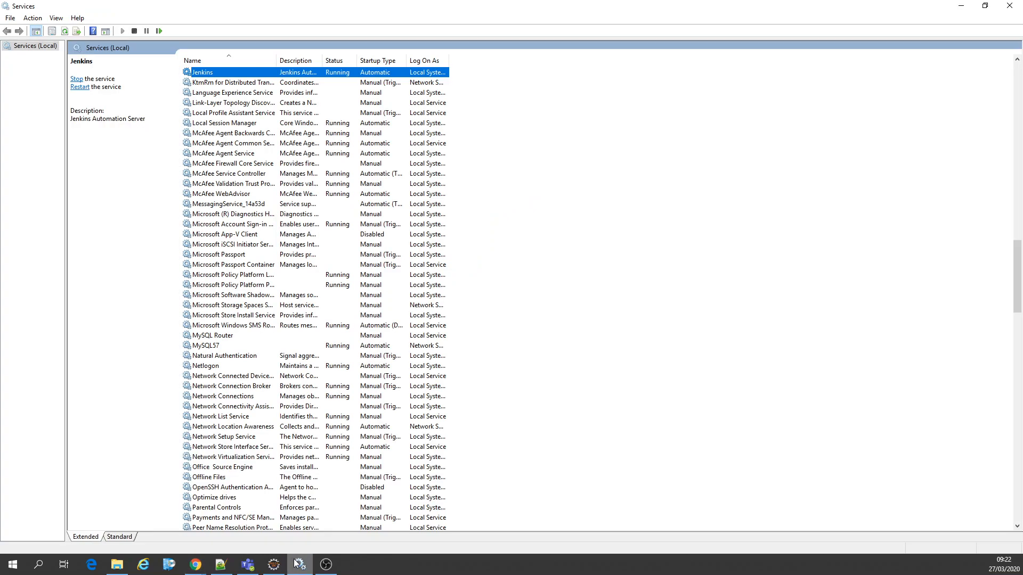
right_click(296, 76)
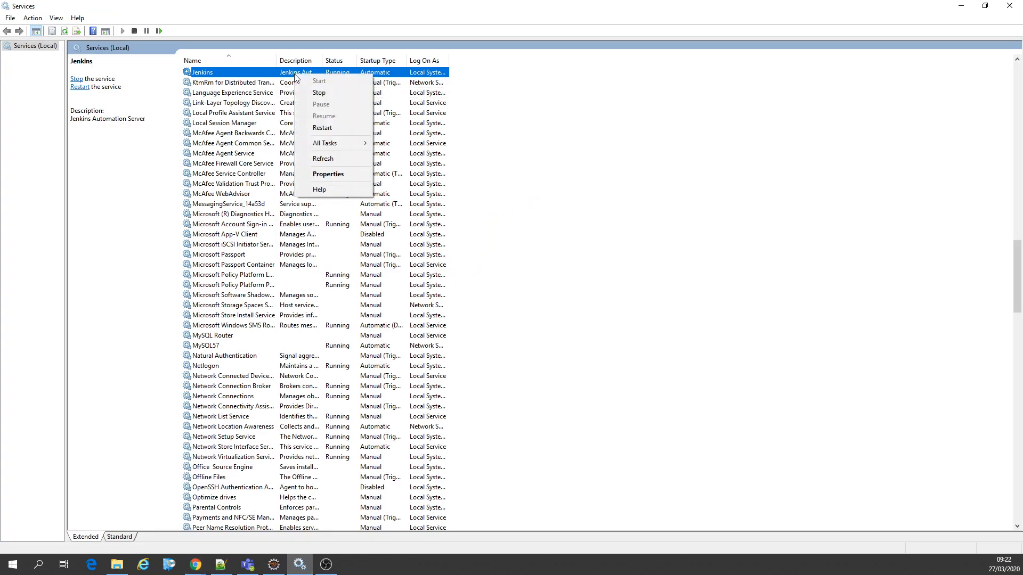
click(327, 173)
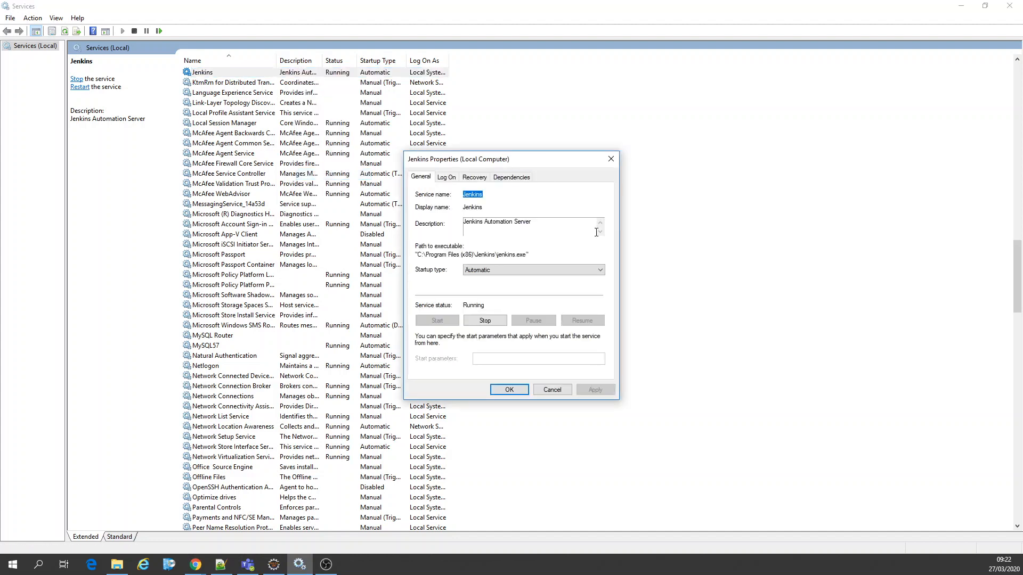
click(545, 392)
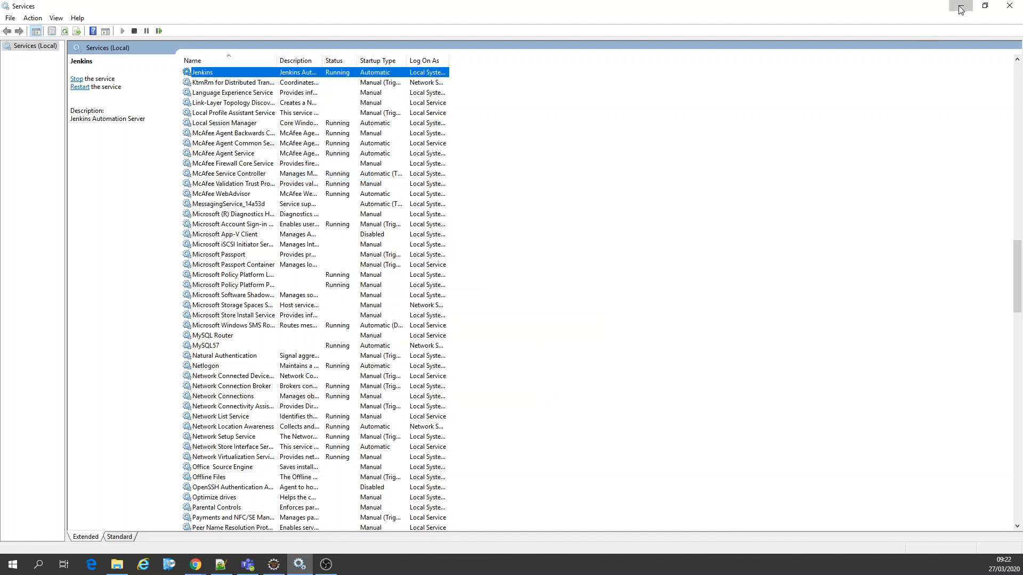
click(960, 6)
click(47, 28)
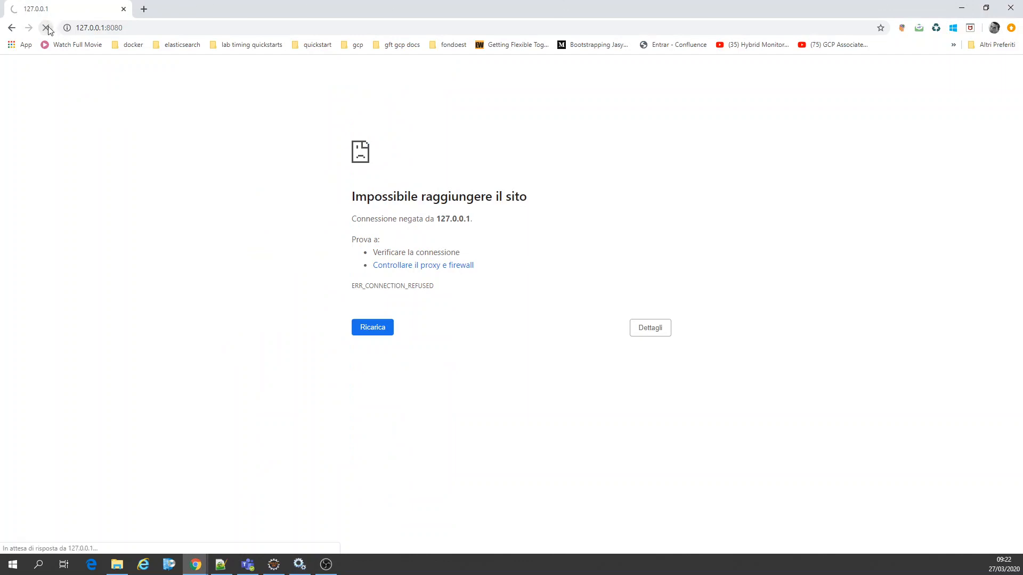
Step: Run StartSonar.bat from the sonarqube-5.6.6\bin\windows-x86-64 folder in File Explorer, and minimize the folder window
click(115, 567)
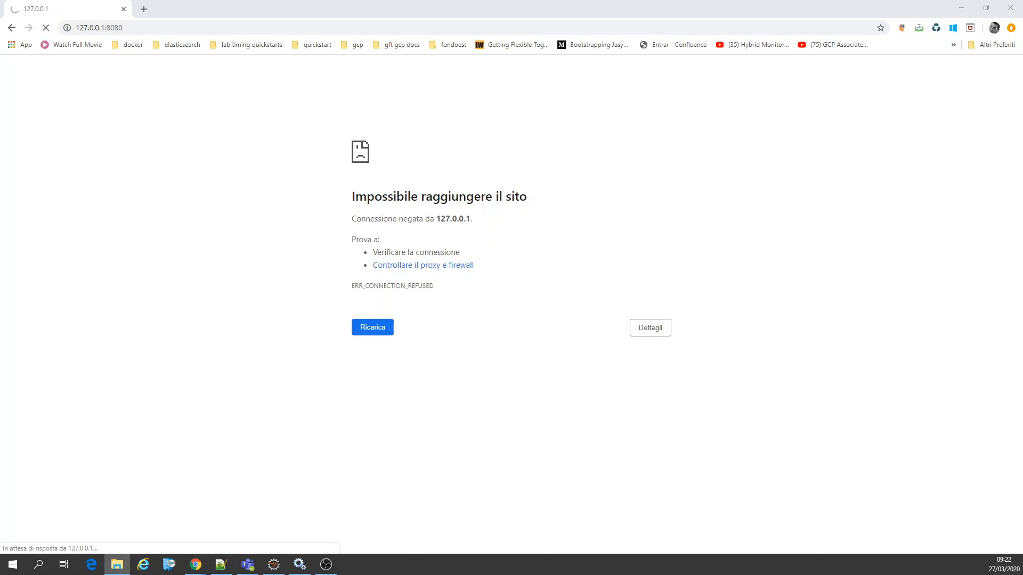
drag(0, 118, 620, 103)
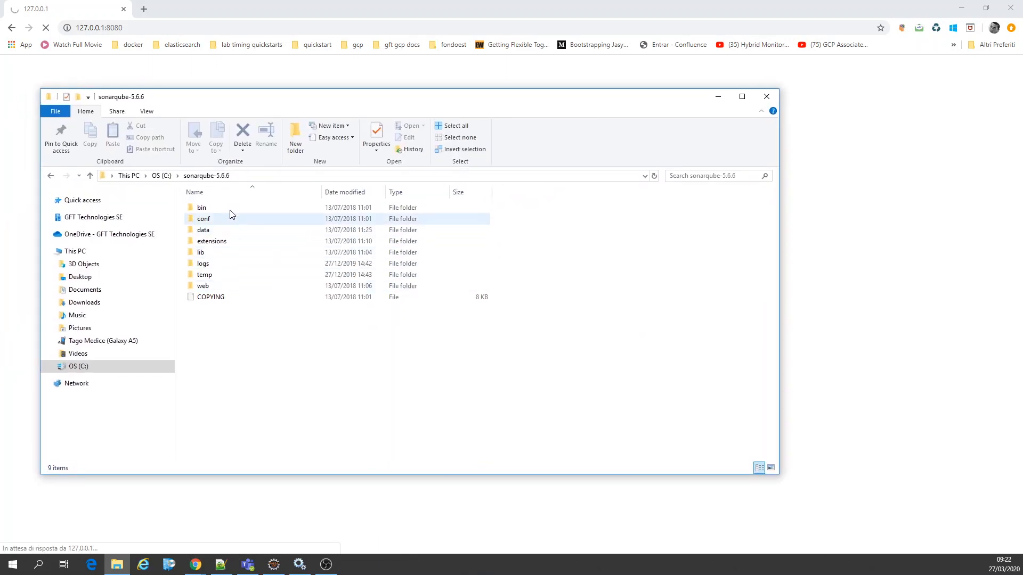
click(204, 212)
double_click(204, 212)
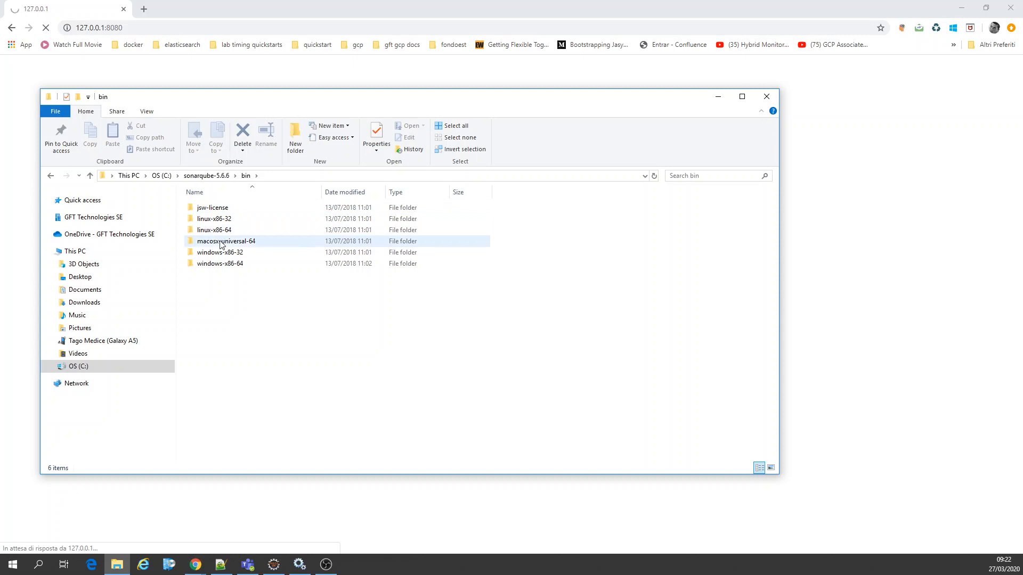
double_click(226, 266)
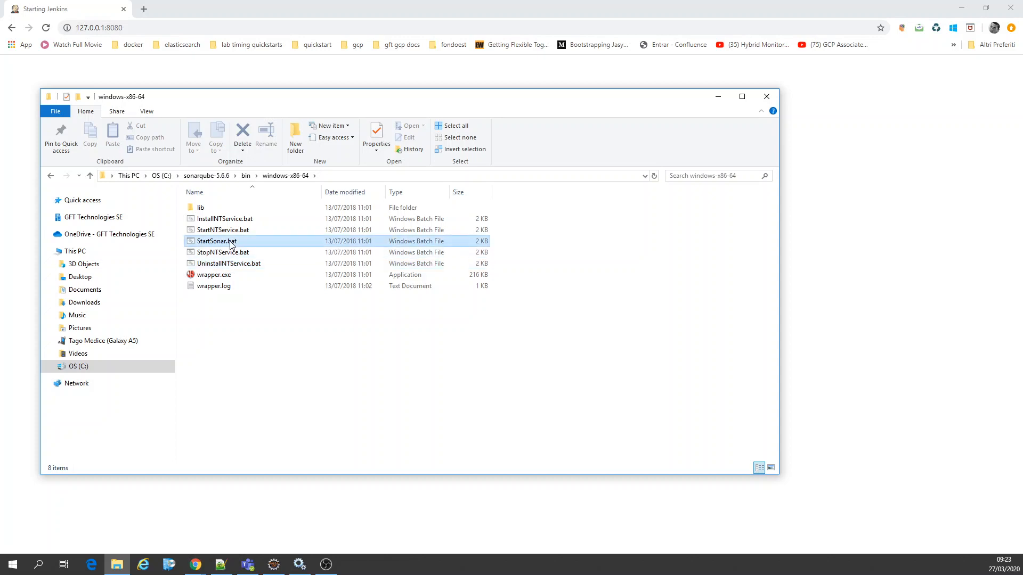
double_click(218, 242)
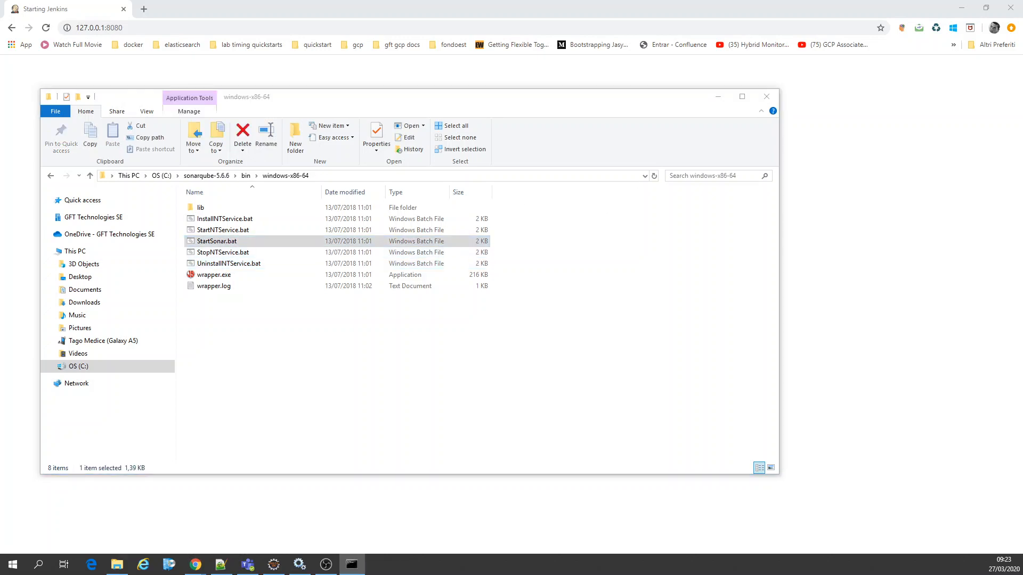
click(717, 100)
click(190, 114)
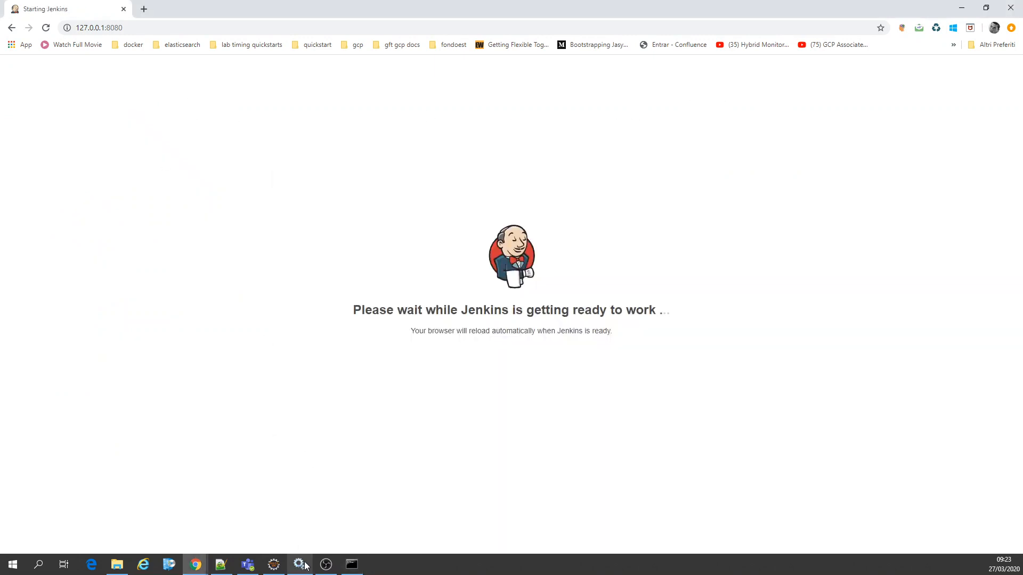
Step: Close the Services console and allow the Java platform binary access through Windows Defender Firewall
click(354, 567)
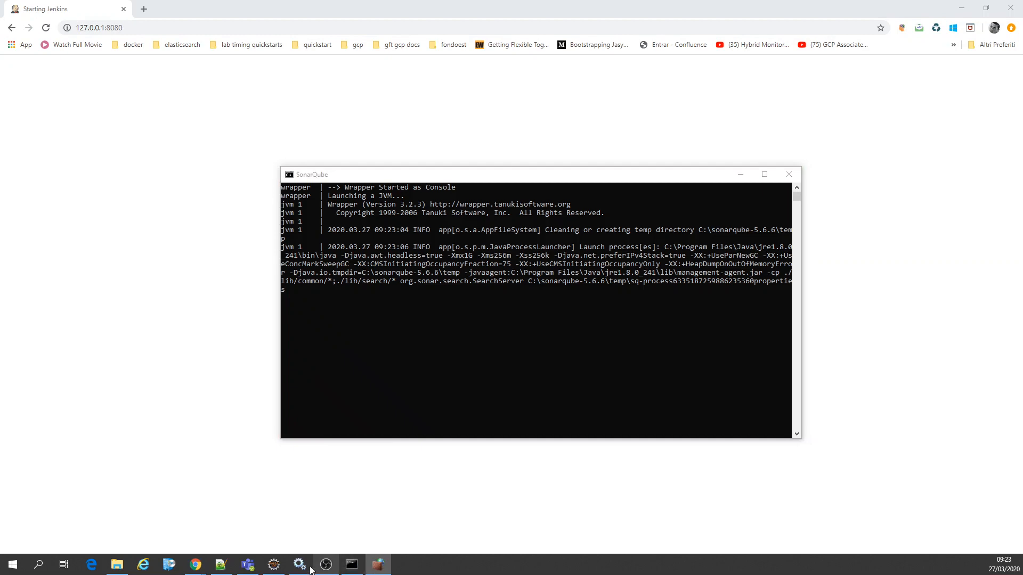
click(309, 568)
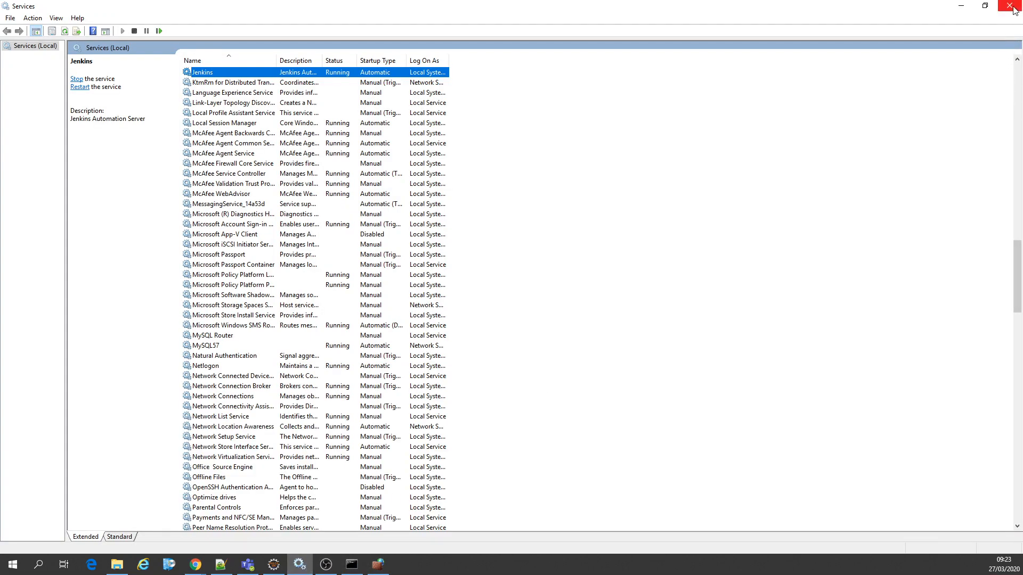
click(1010, 7)
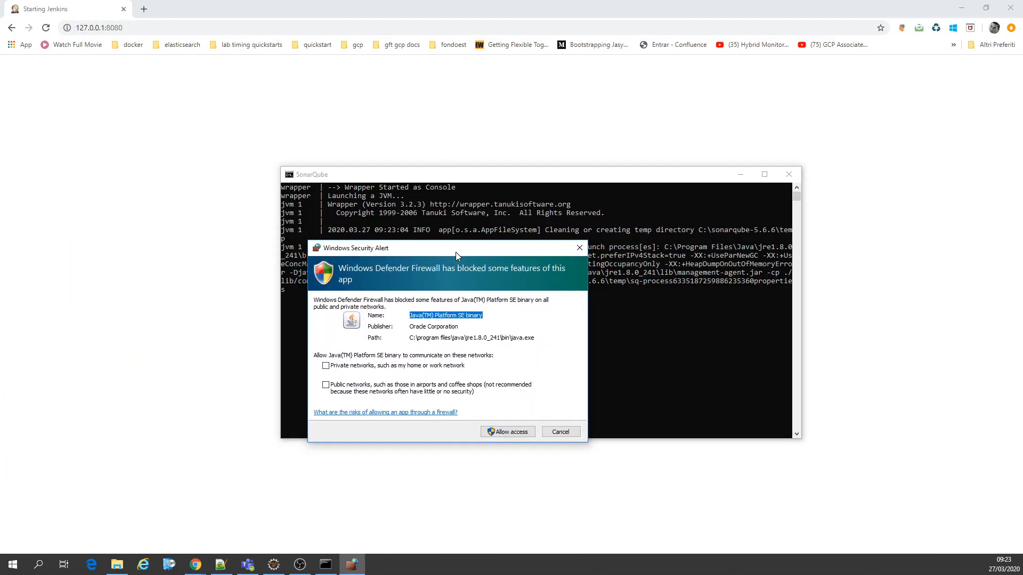
click(512, 432)
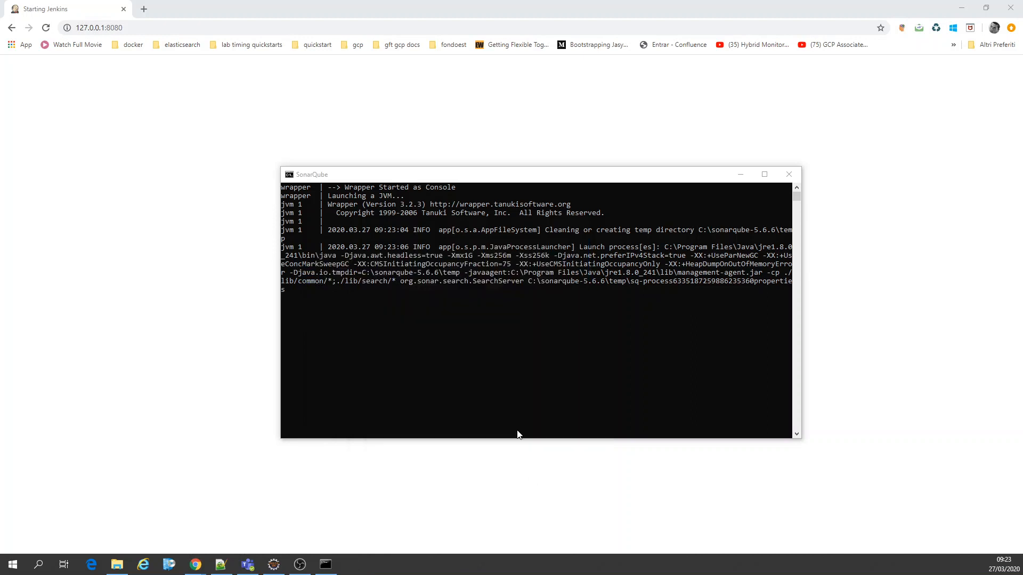
Step: Examine SonarQube's startup log in the maximized console, and reload the Jenkins page in the browser
click(764, 174)
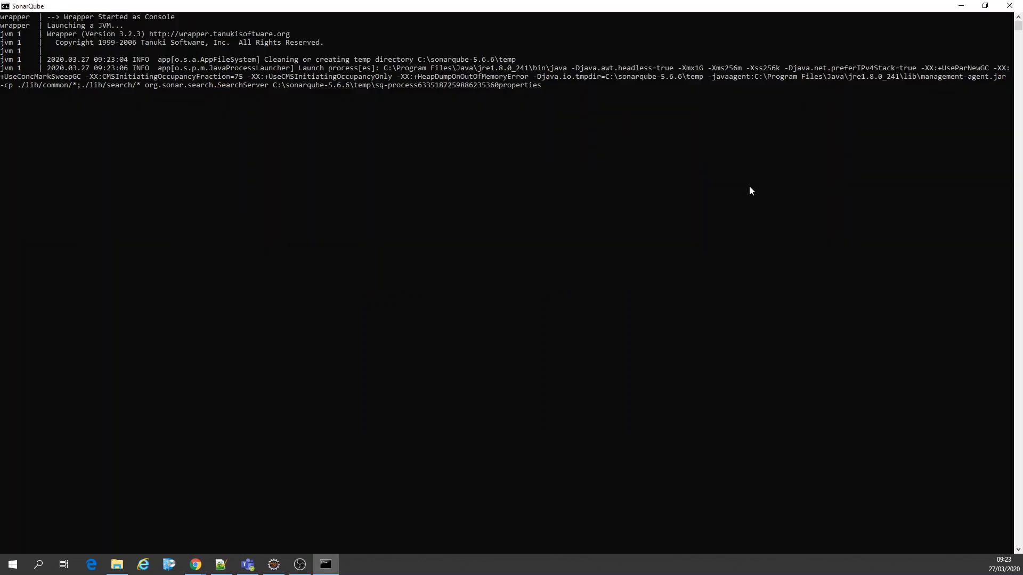
click(961, 6)
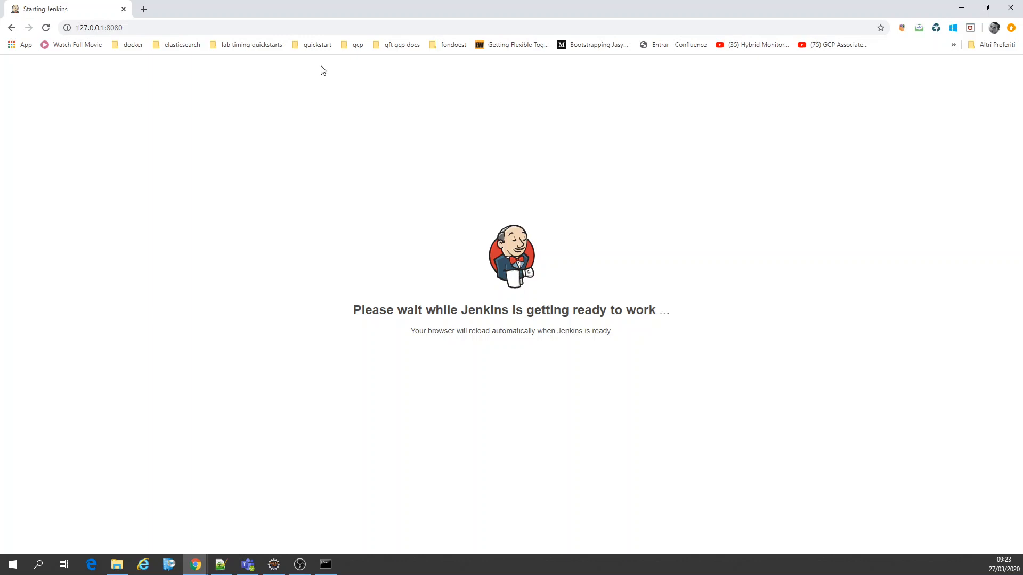
click(47, 28)
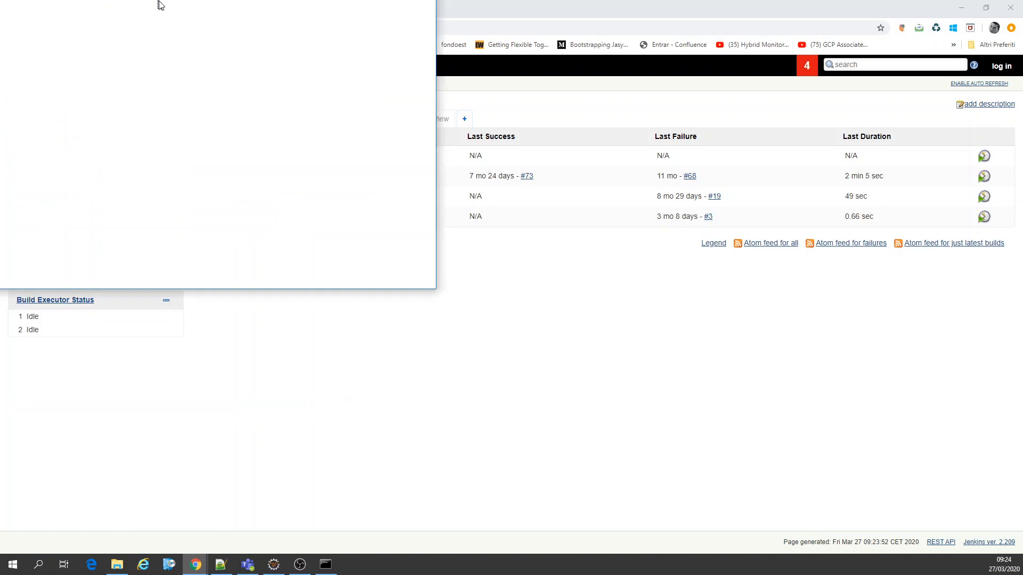
Step: Bring up GitHub in a second browser tab and open the PROFESSIONAL-MARKETPLACE repository from the account's repository list
drag(214, 5, 214, 4)
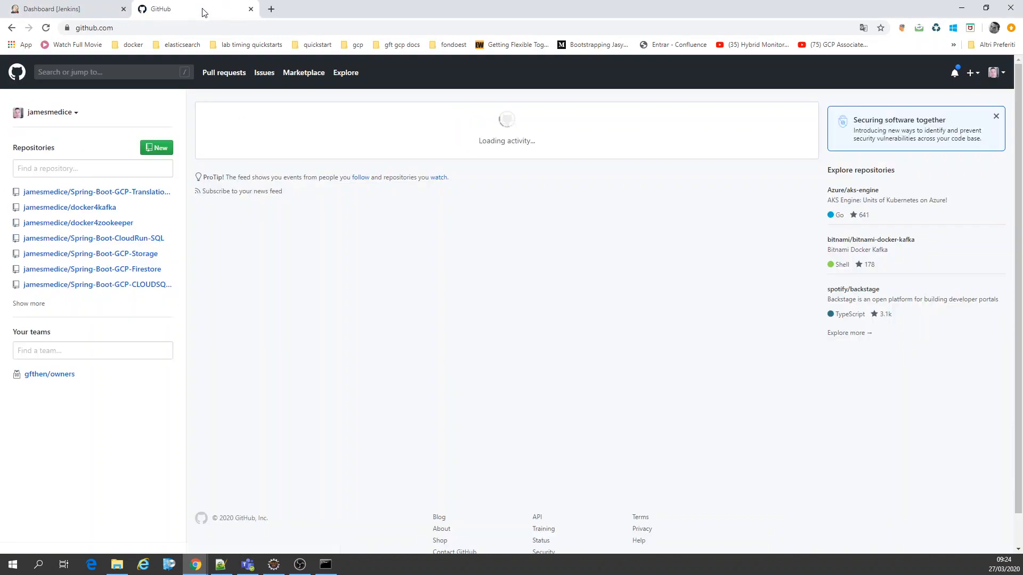
click(992, 72)
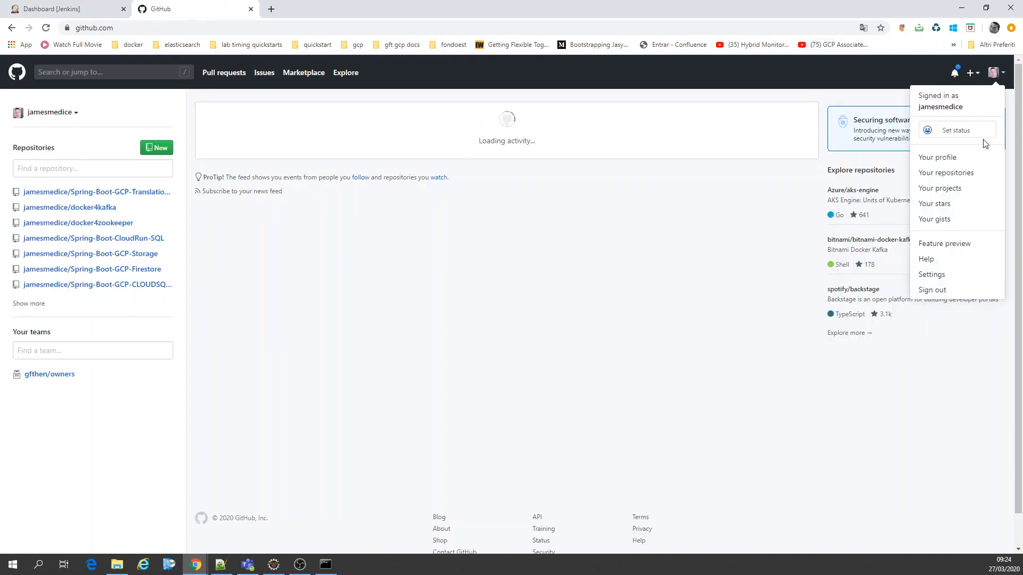
click(967, 173)
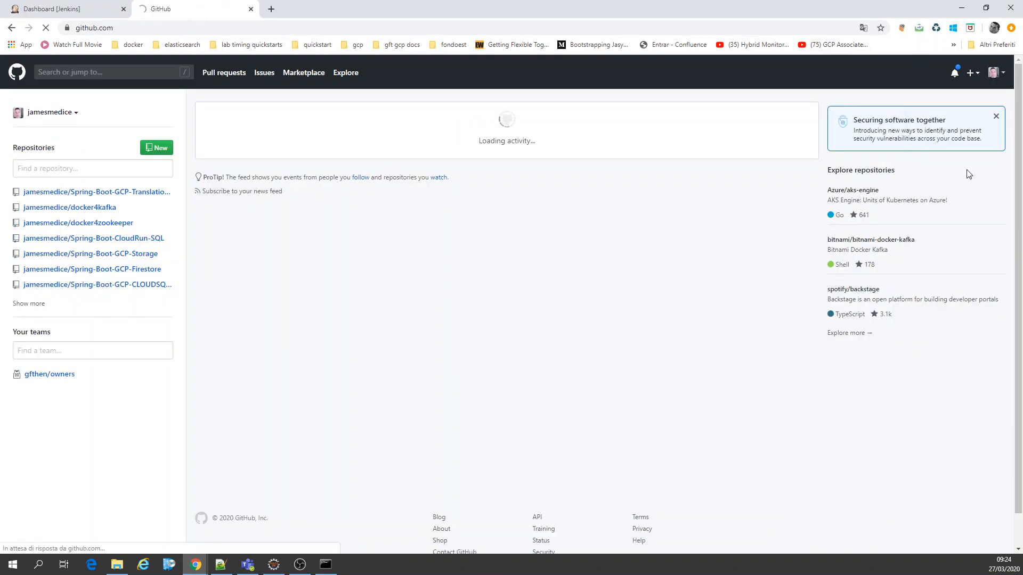
scroll(735, 257, down, 8)
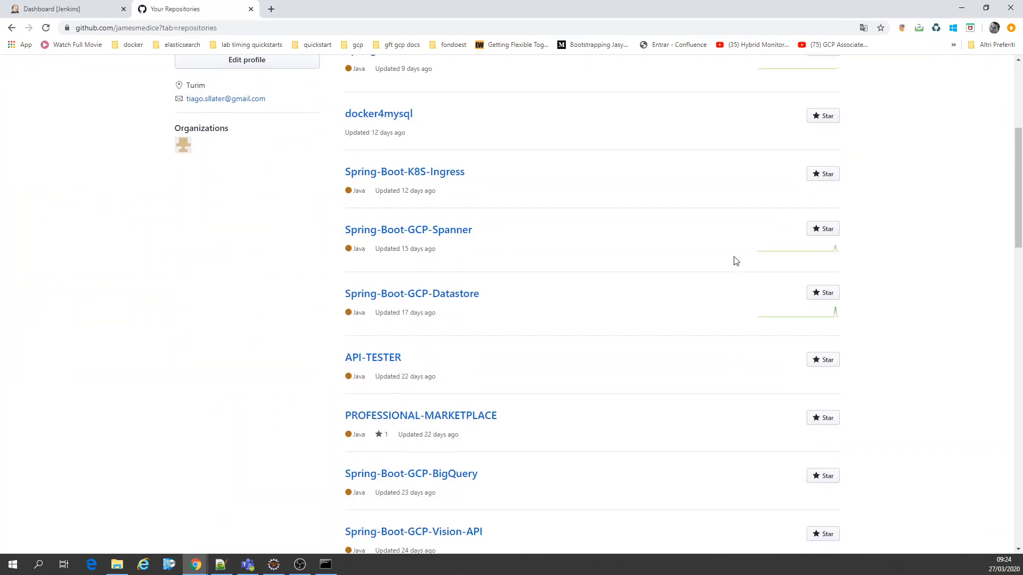
click(488, 219)
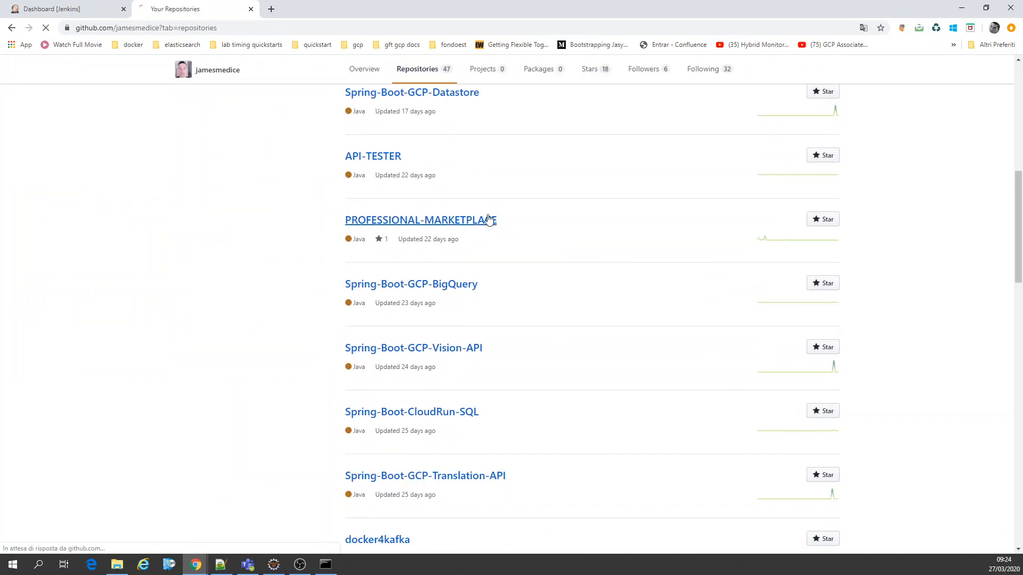
Step: Look over the PROFESSIONAL-MARKETPLACE repository's files and README, and close the GitHub tab
scroll(489, 220, down, 4)
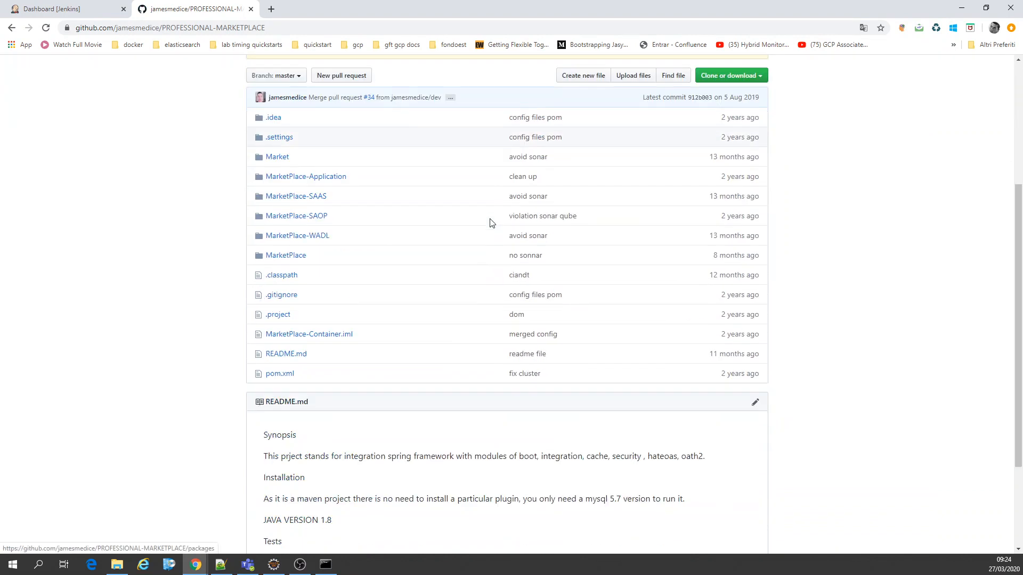
scroll(490, 224, down, 3)
scroll(488, 225, up, 7)
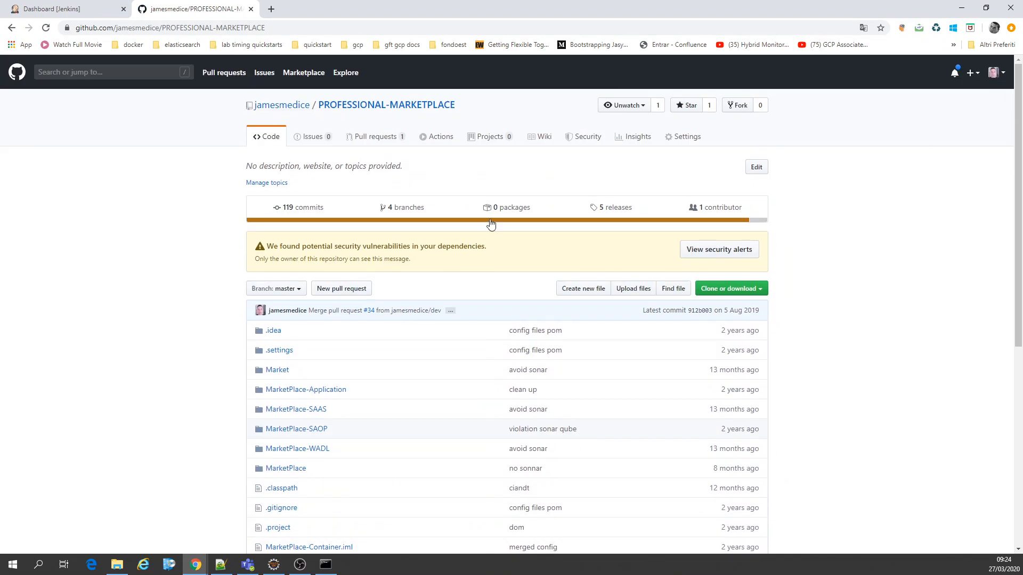
click(251, 10)
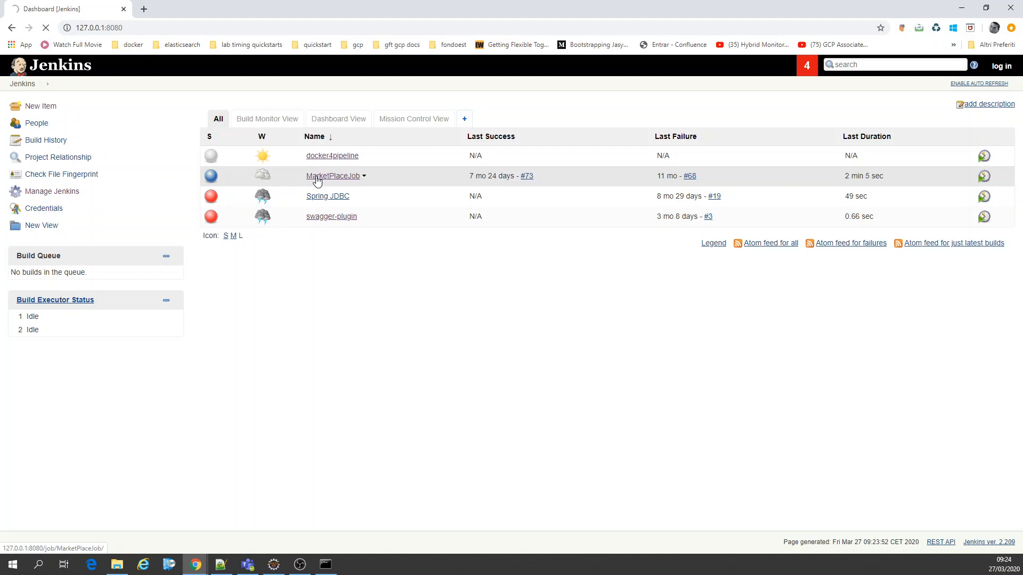
Step: Check SonarQube's startup log in its console window, and request the configuration page of MarketPlaceJob in Jenkins
click(329, 563)
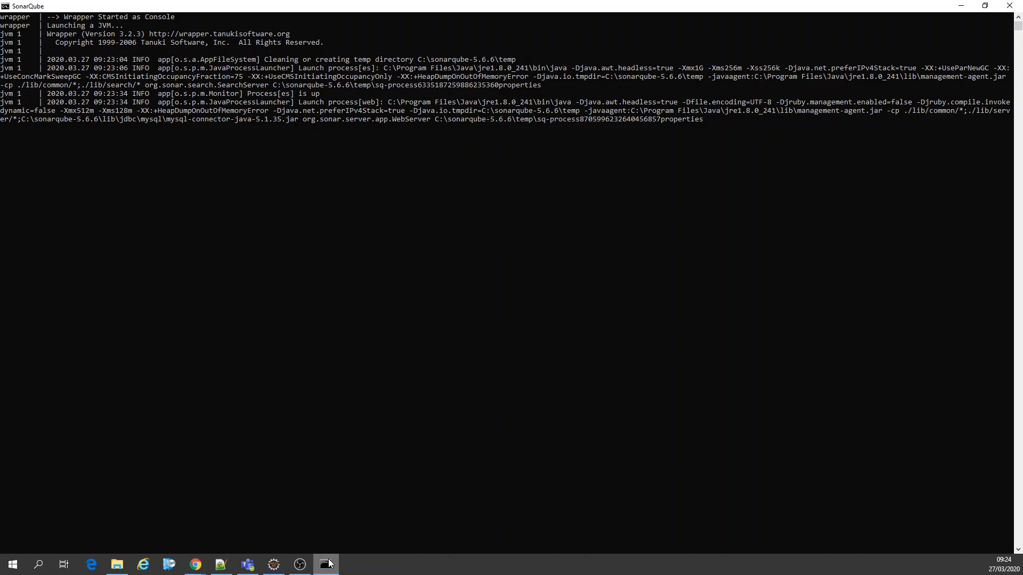
click(328, 564)
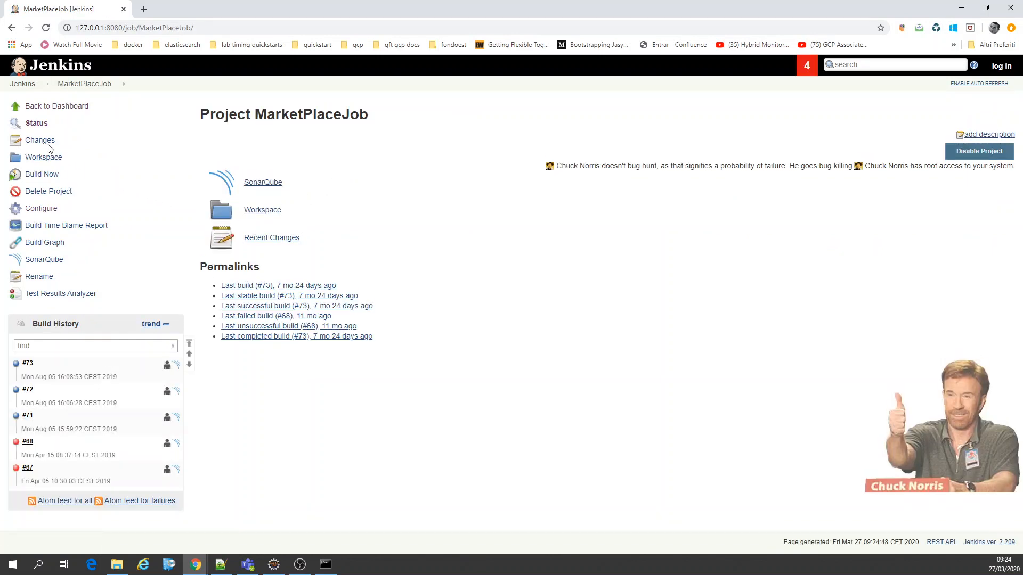
click(43, 211)
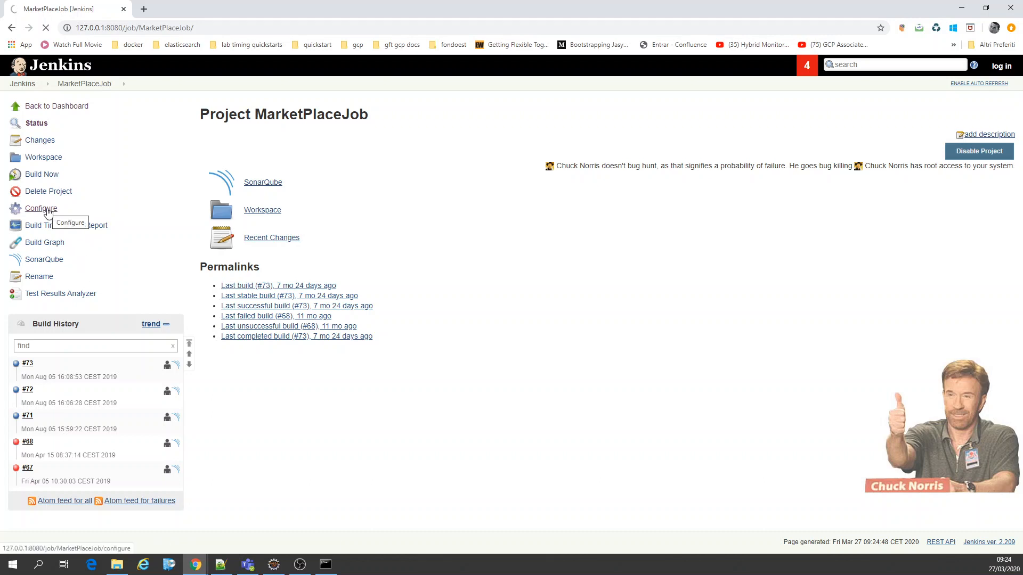
Step: Recheck the SonarQube console's startup log, and open MarketPlaceJob's SonarQube dashboard in a new browser tab
click(324, 564)
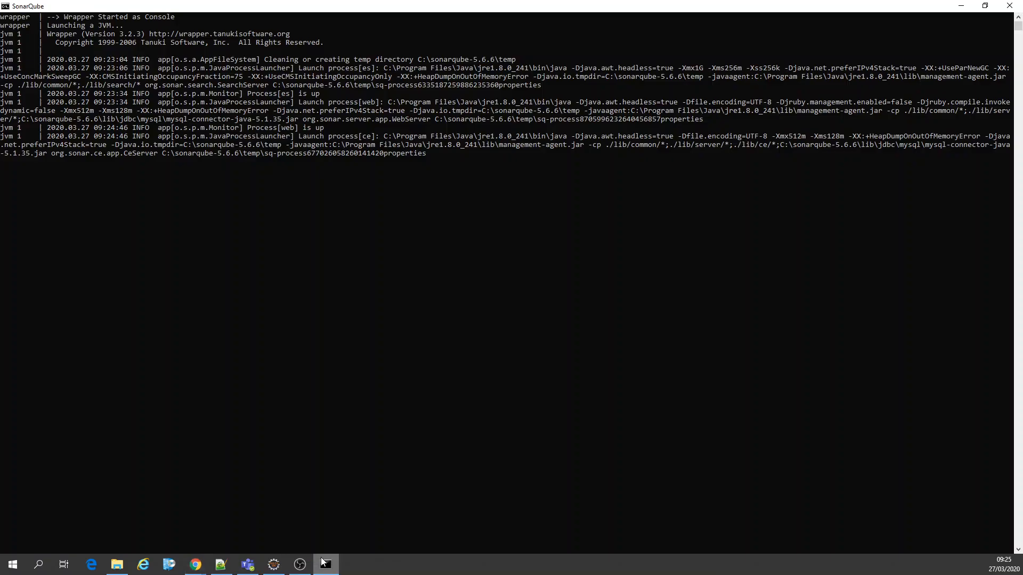
click(322, 563)
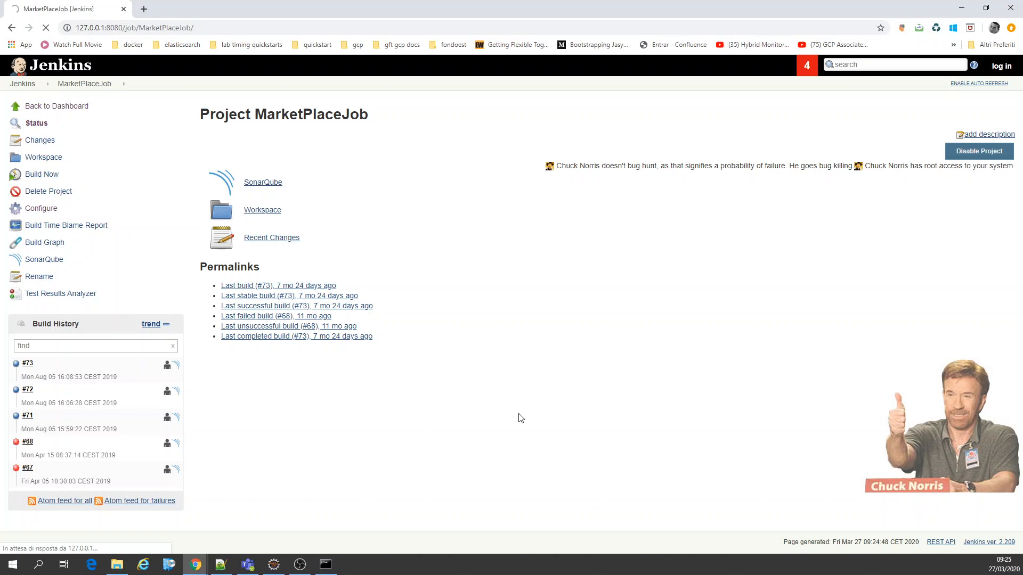
right_click(58, 261)
click(85, 267)
Step: Open the MarketPlaceJob configuration and review its Git repository, build triggers, build environment and Maven goals
click(51, 212)
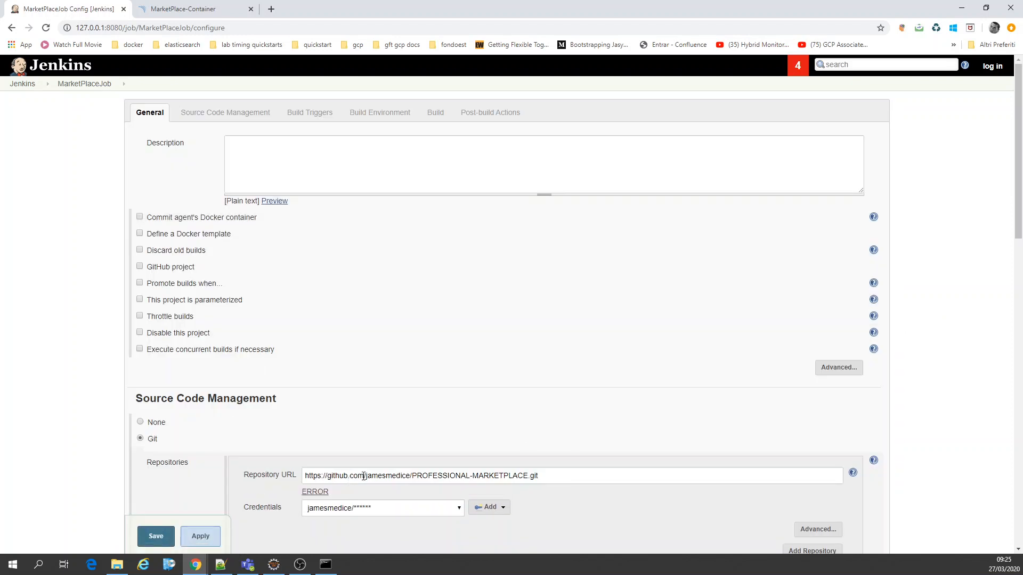
scroll(954, 364, down, 3)
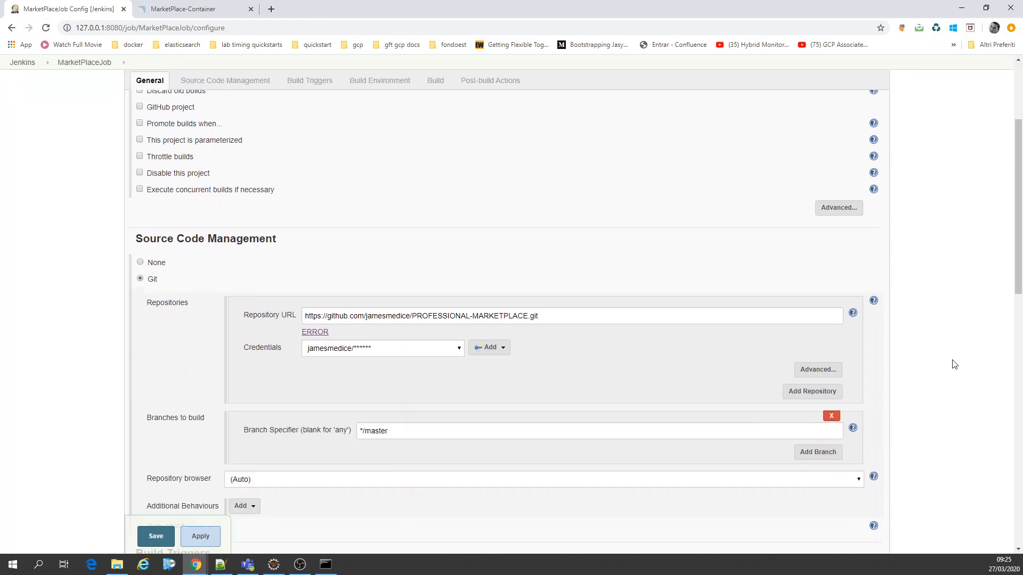
scroll(954, 364, down, 10)
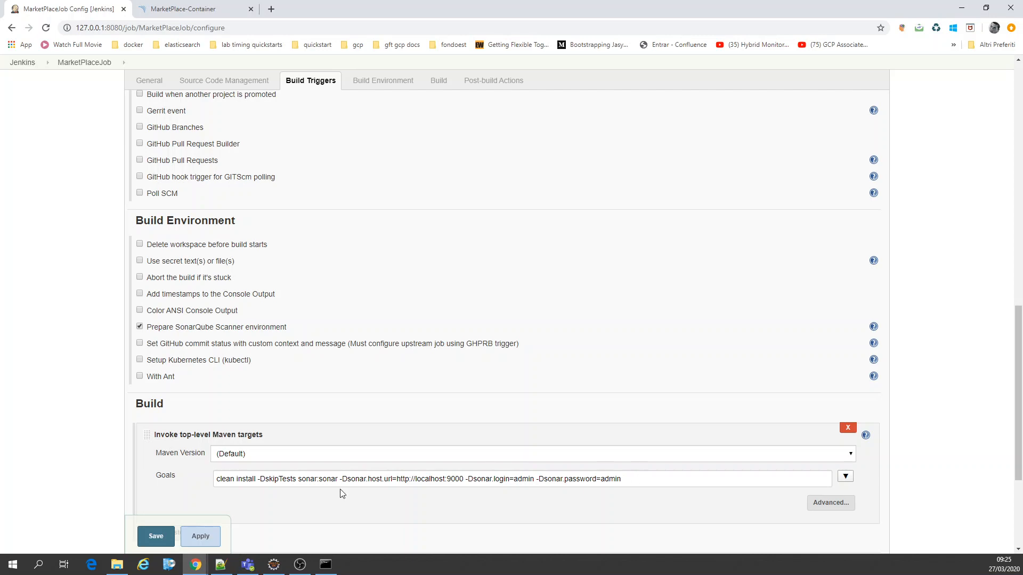
Step: Review the Maven build step, post-build actions, build triggers and environment settings in MarketPlaceJob's configuration
scroll(345, 484, down, 5)
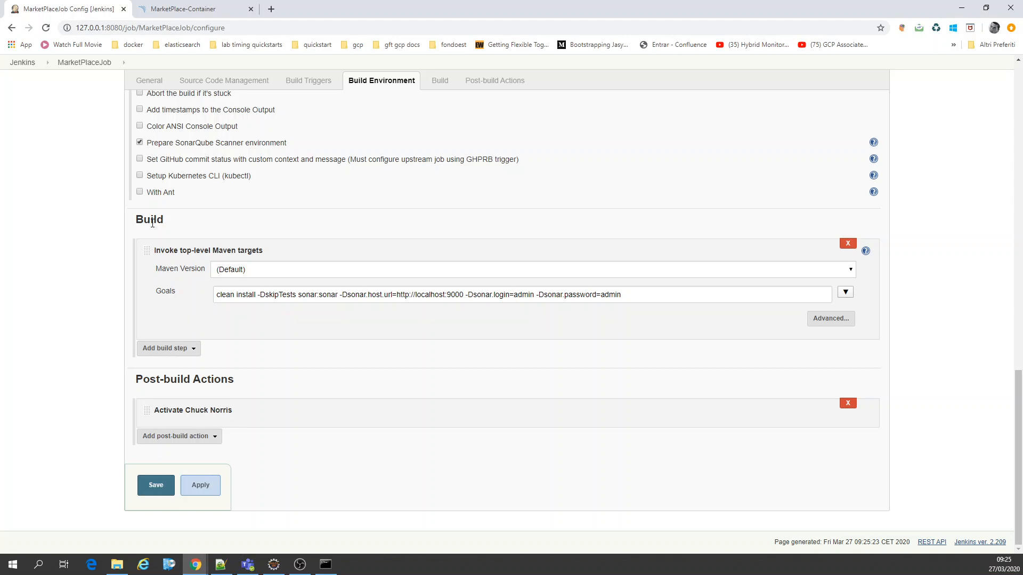
scroll(67, 319, up, 2)
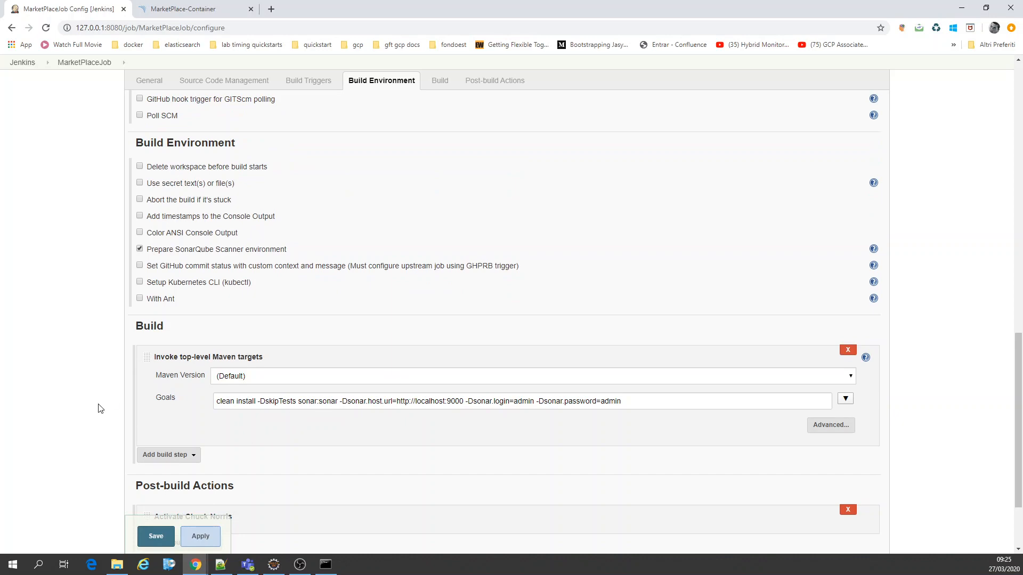
scroll(100, 408, up, 7)
scroll(207, 506, down, 3)
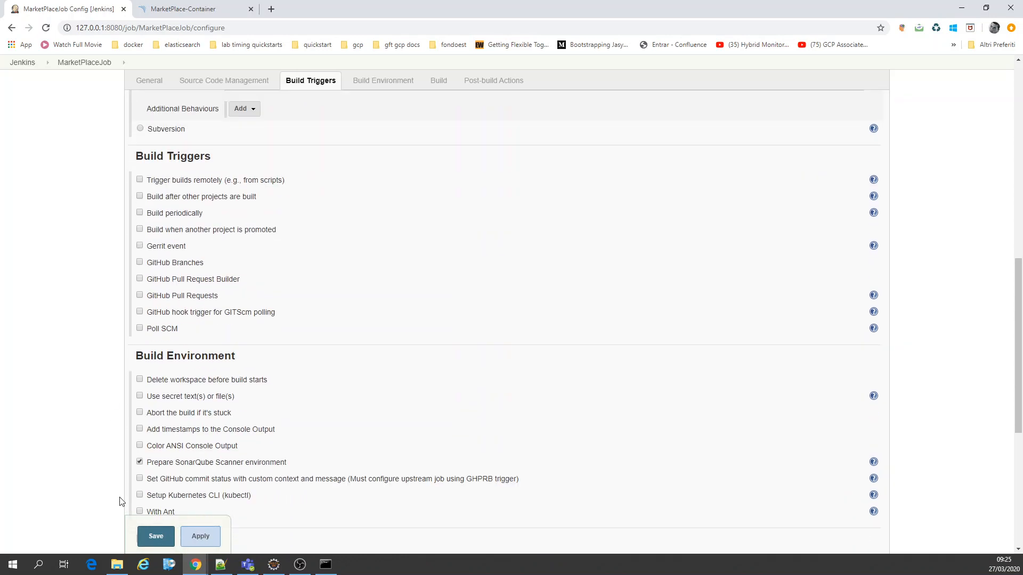
scroll(110, 482, up, 10)
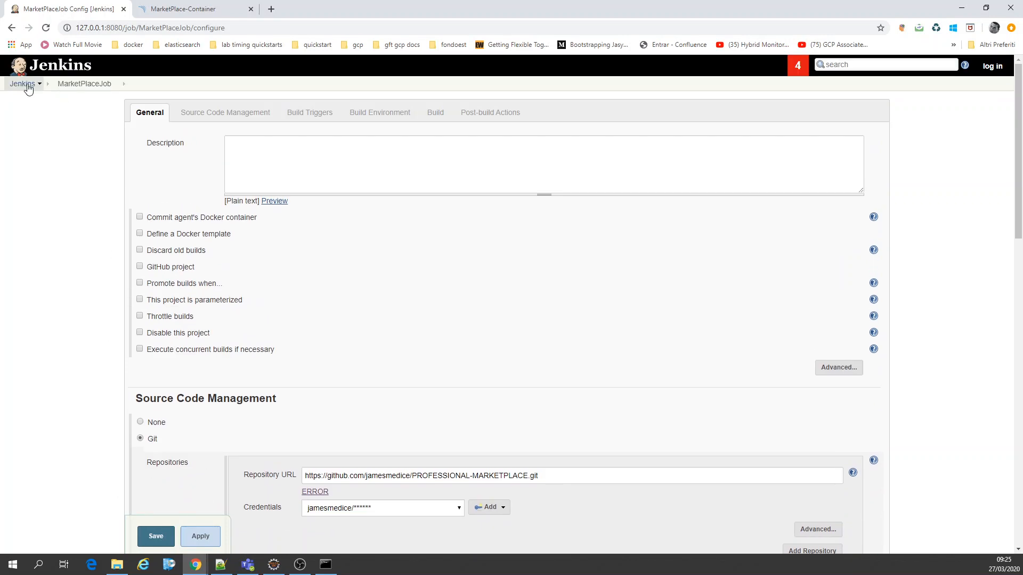
Step: Leave the configuration for MarketPlaceJob's project page and start a new build
click(61, 86)
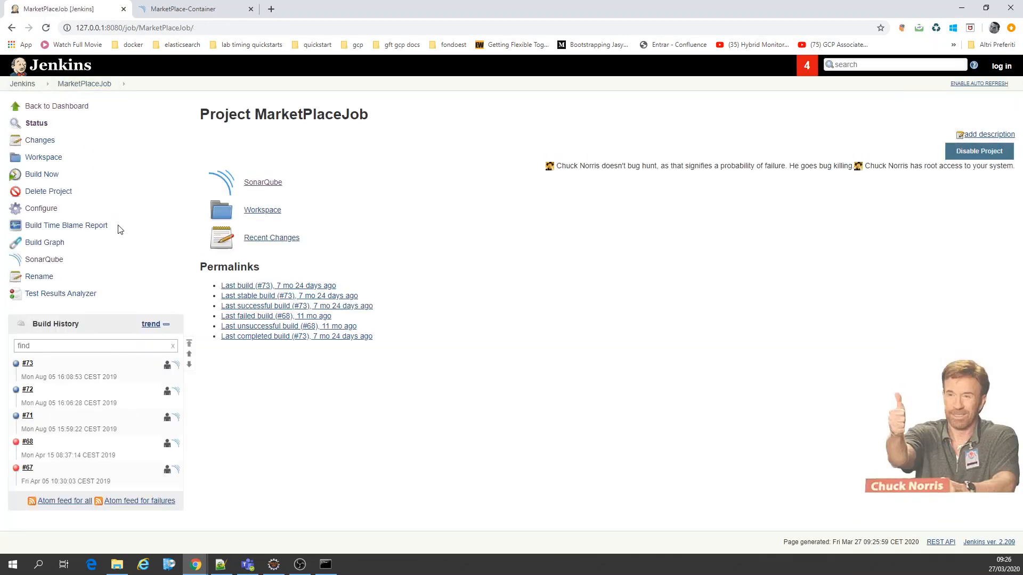
click(38, 176)
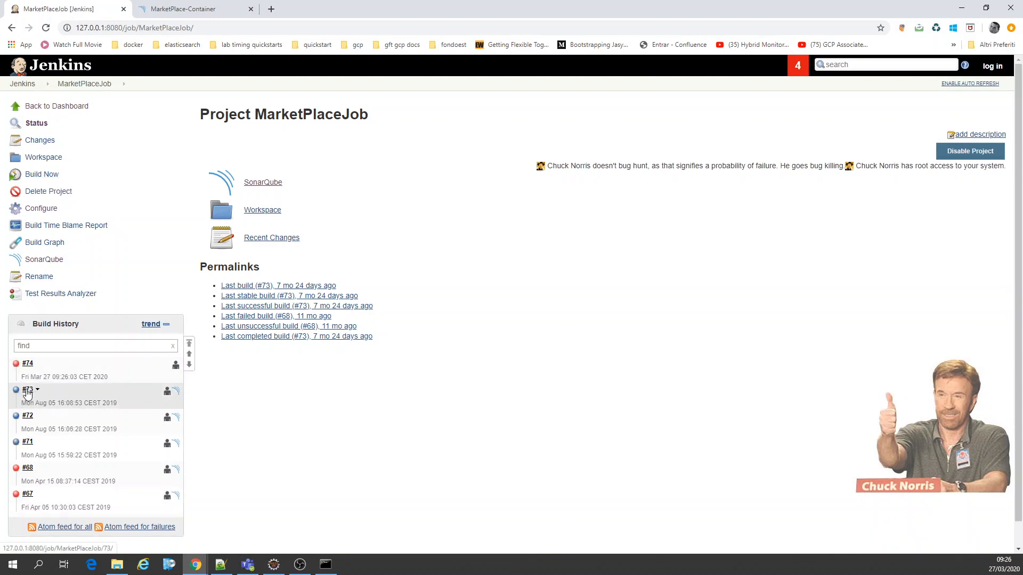
Step: Examine the console output of MarketPlaceJob's build #73, including the Git checkout, Maven modules and SonarQube scan
click(27, 392)
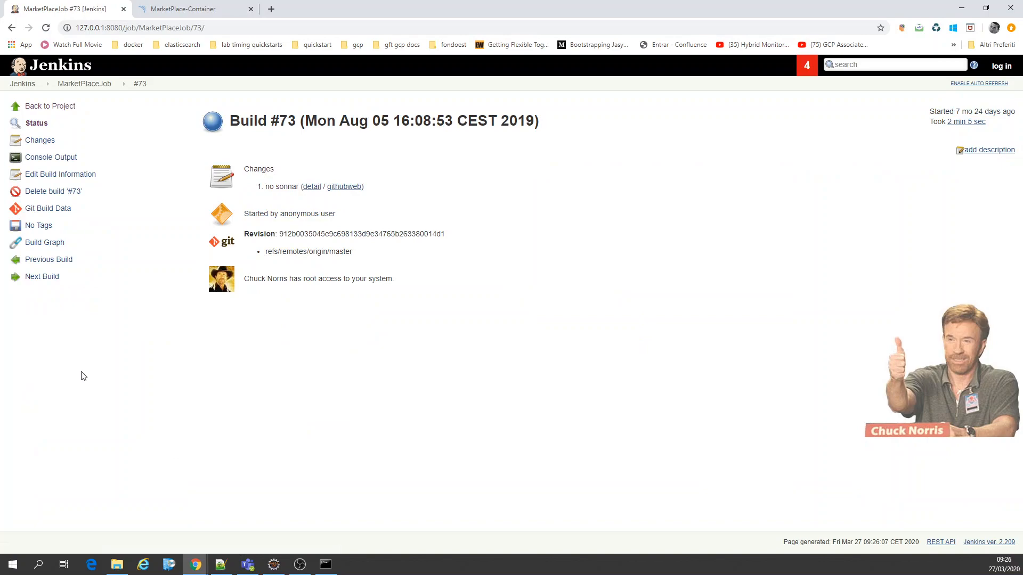
click(51, 157)
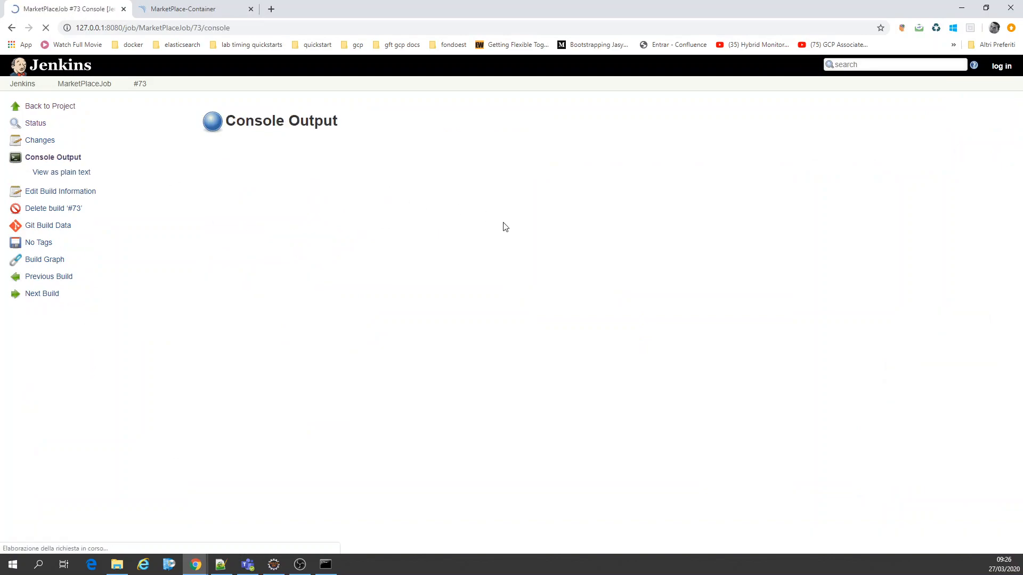
scroll(506, 227, down, 20)
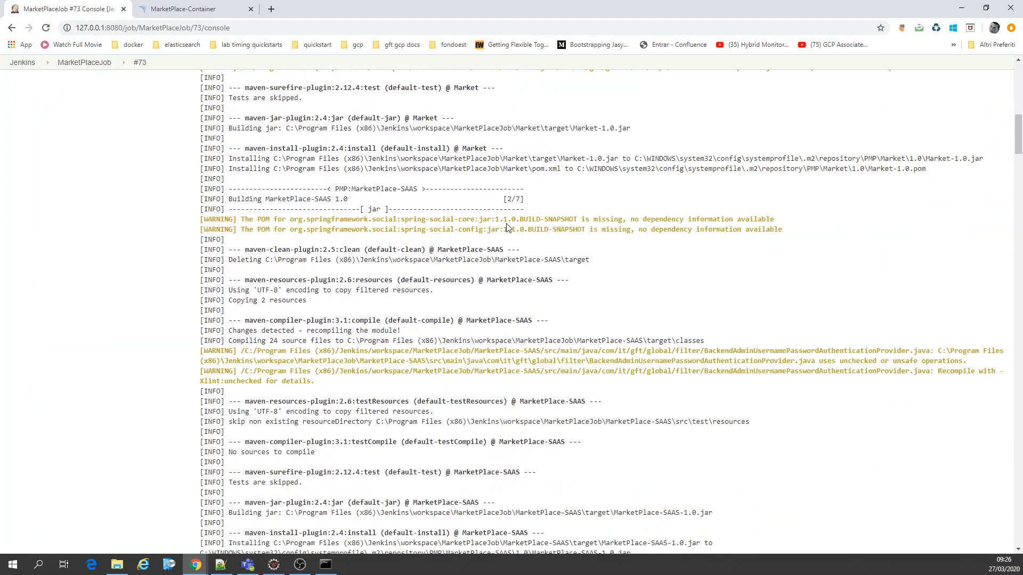
scroll(507, 227, down, 20)
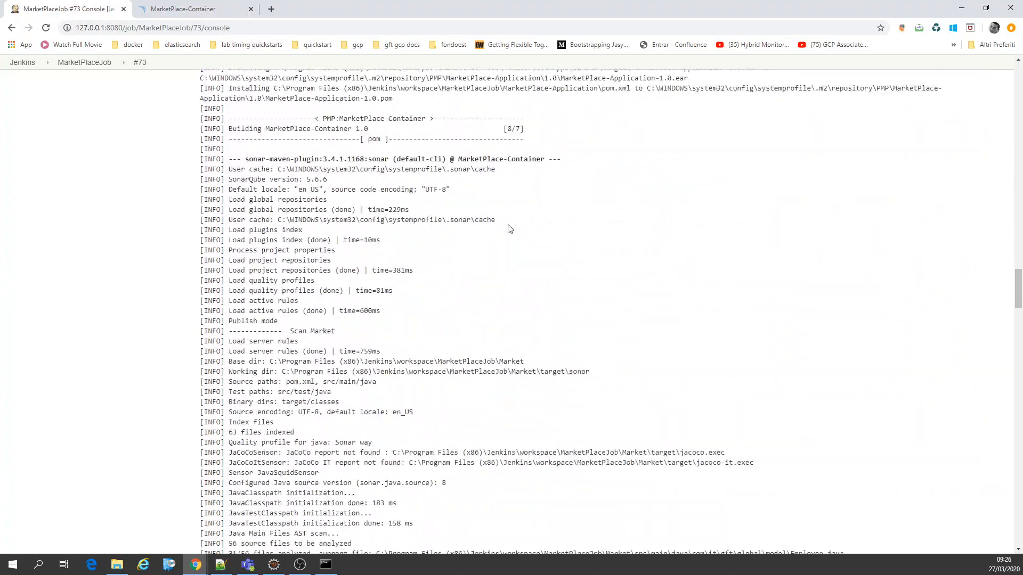
drag(1017, 333, 1014, 101)
scroll(144, 174, up, 3)
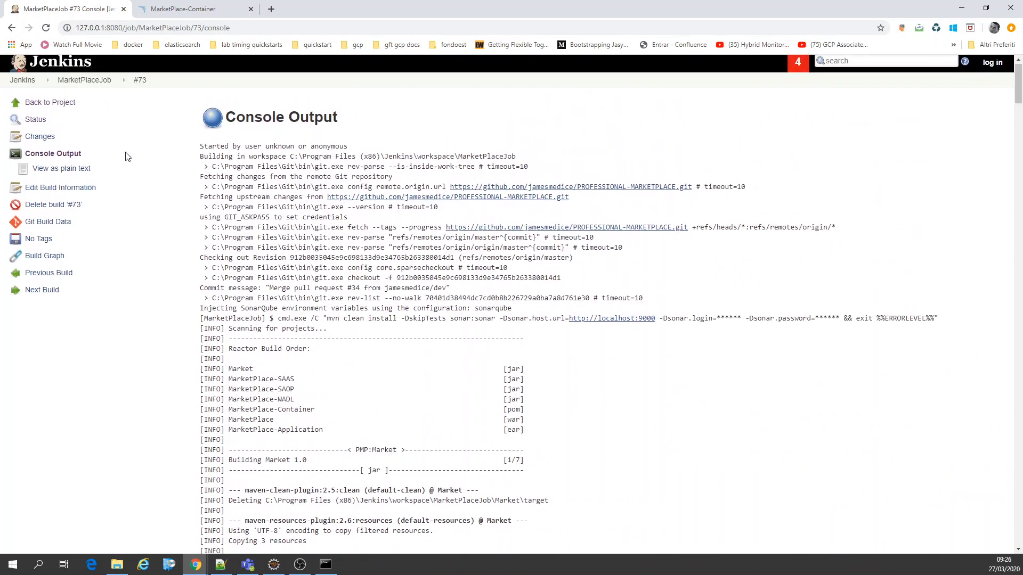
key(alt+Left)
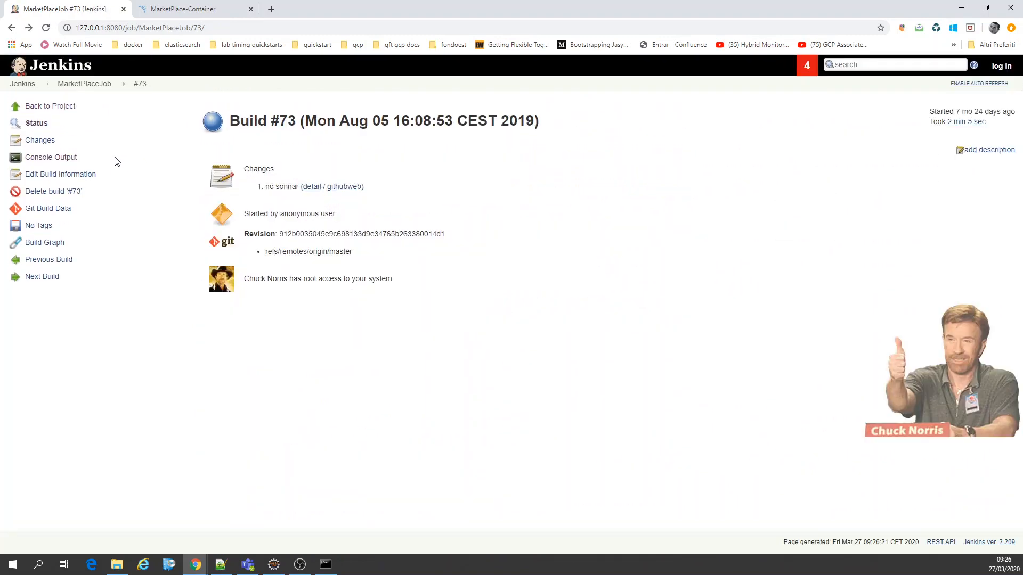
Step: Examine the console output of build #74 for its failure cause, and return to the MarketPlaceJob project page
click(62, 84)
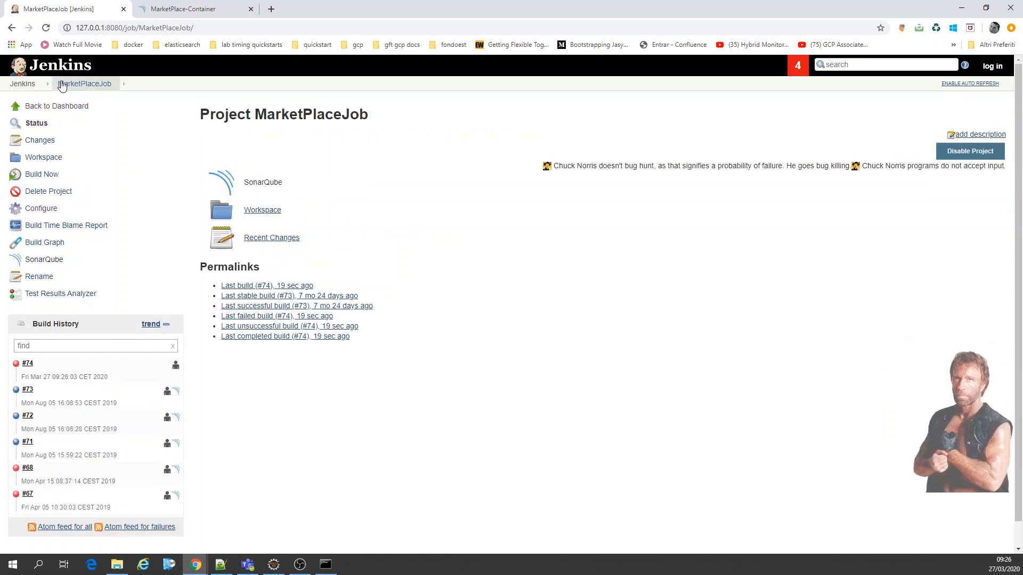
click(27, 364)
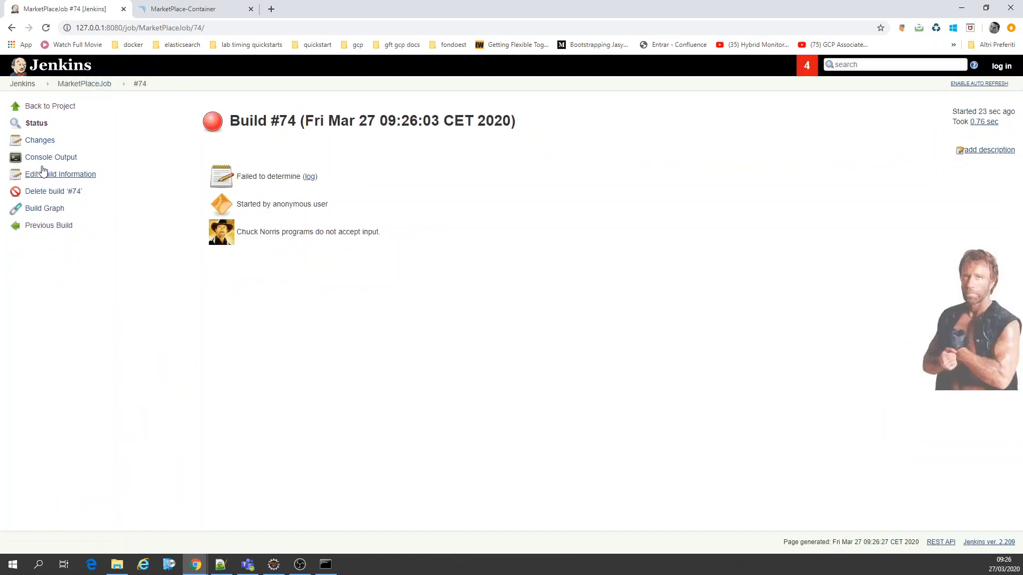
click(47, 158)
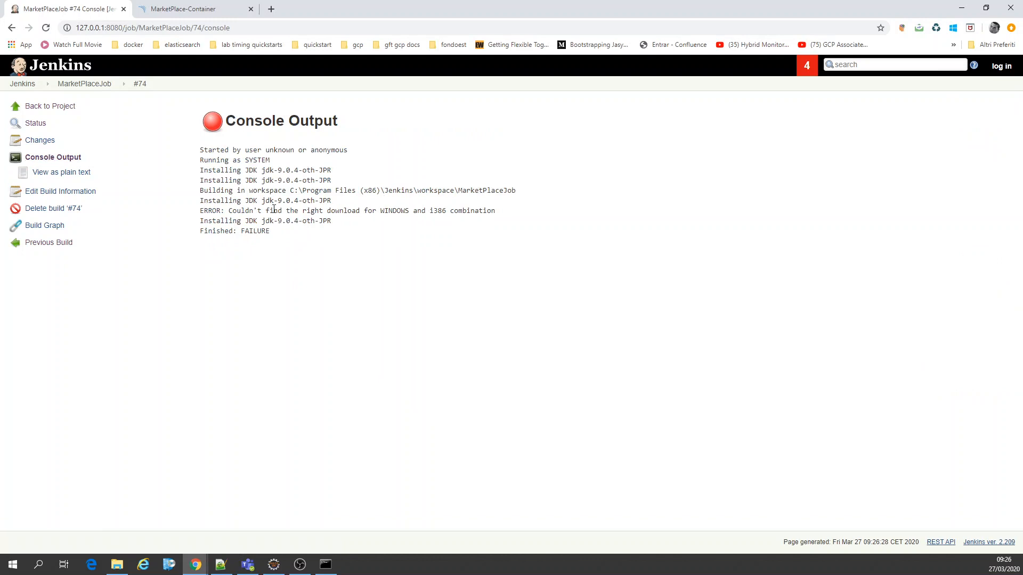
drag(417, 209, 459, 211)
key(alt+Left)
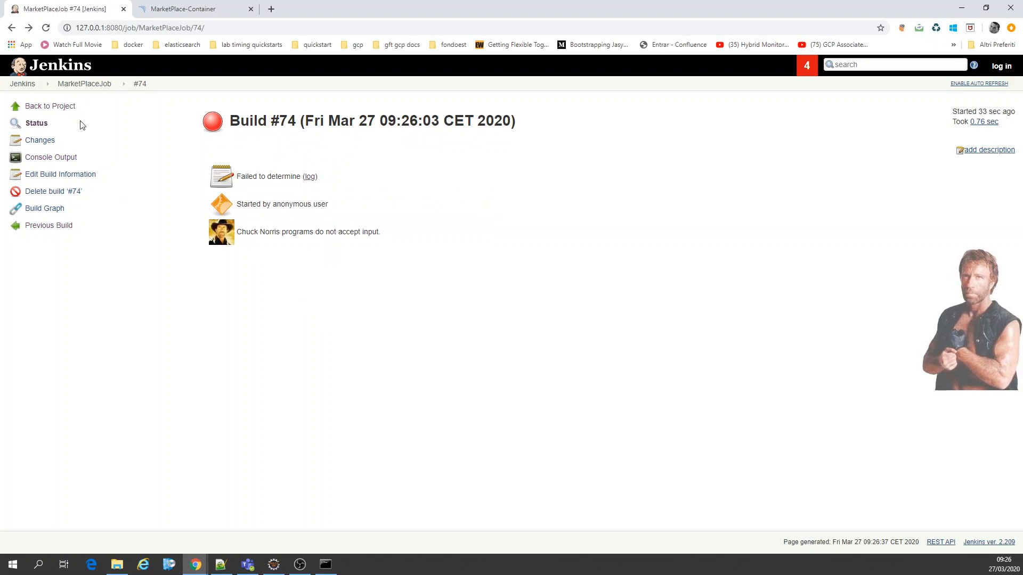
click(75, 84)
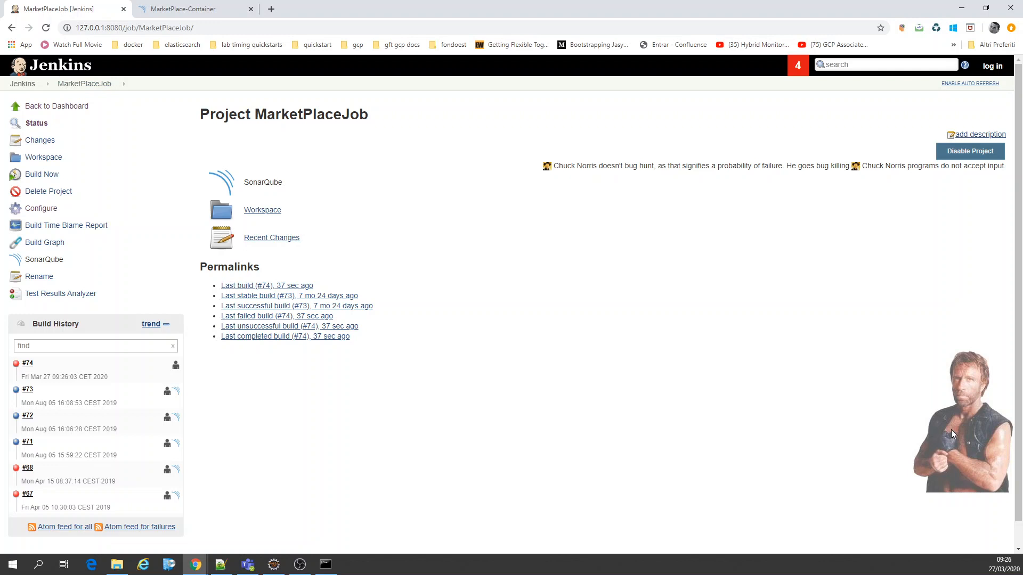
Step: Look over the docker4pipeline and Spring JDBC job pages from the Jenkins dashboard
click(23, 86)
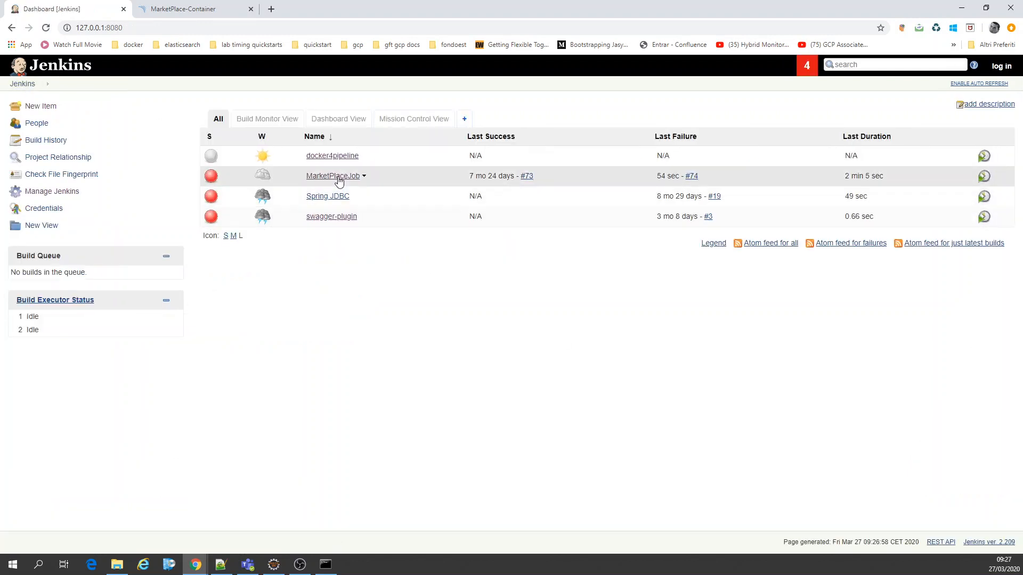
click(336, 159)
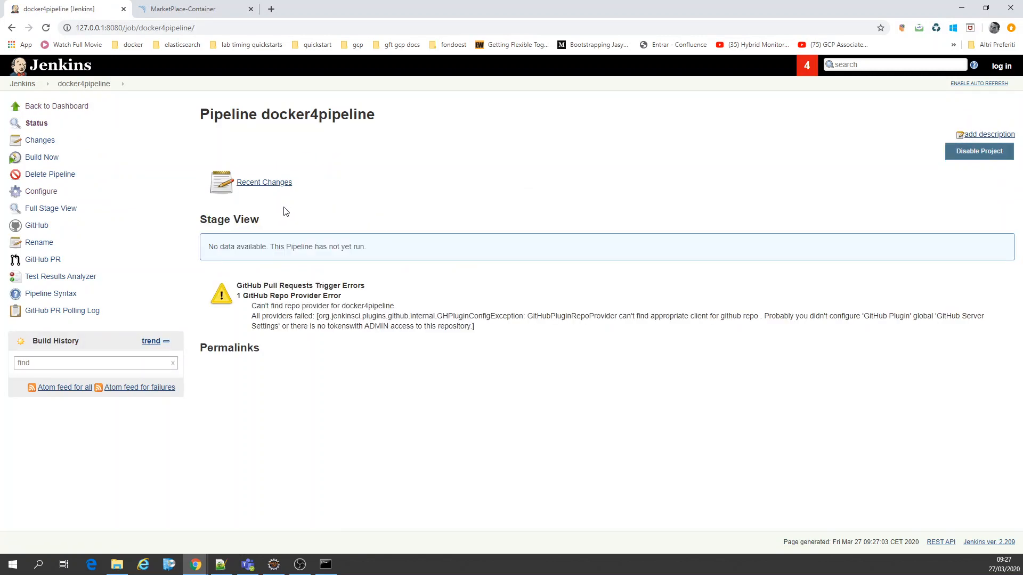
key(alt+Left)
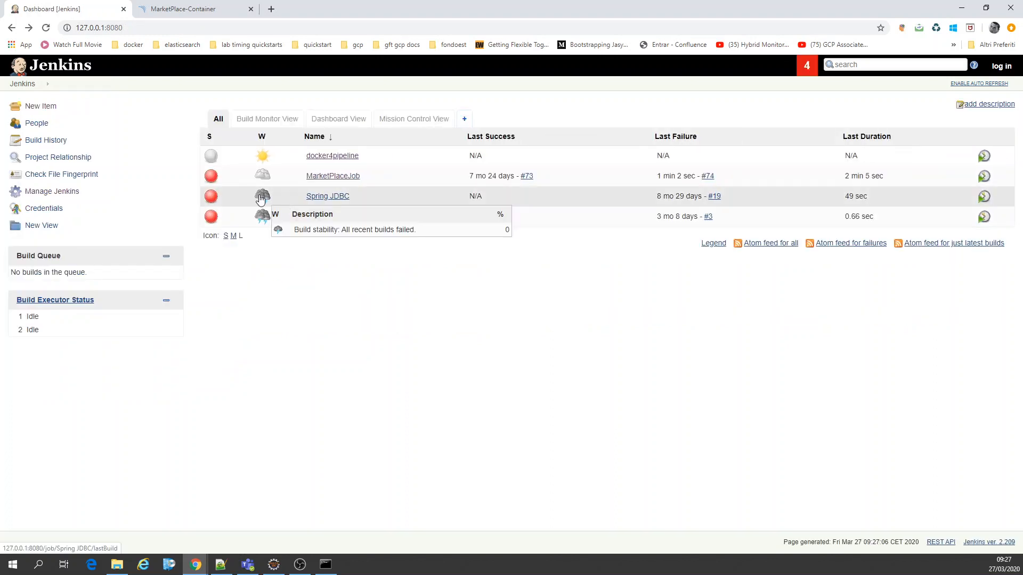
click(315, 197)
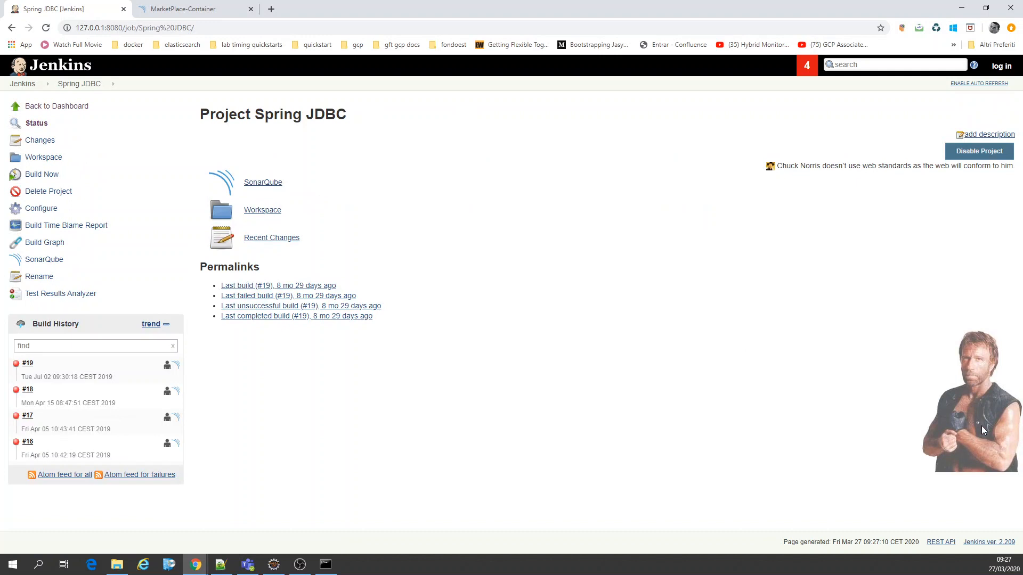
key(alt+Left)
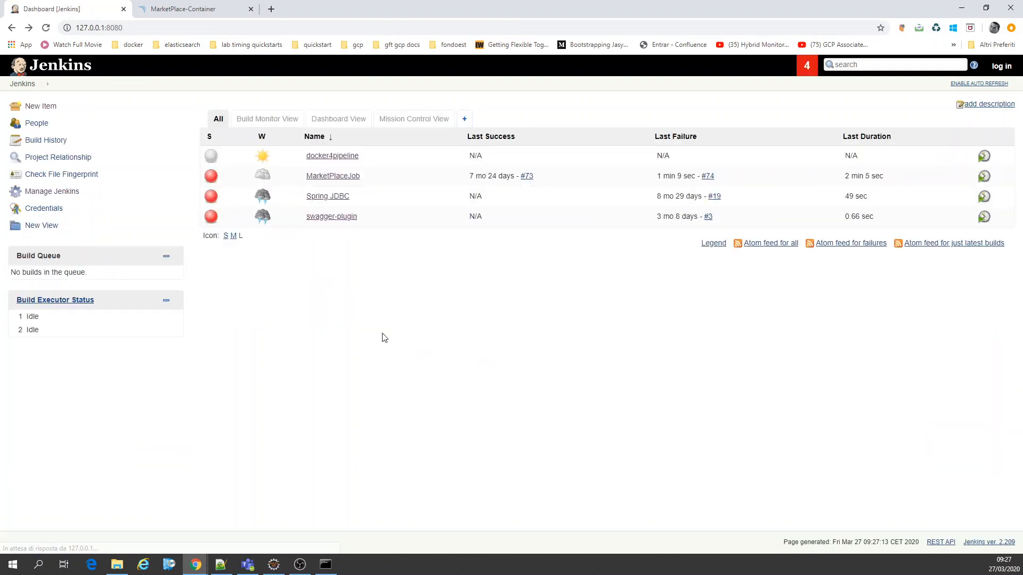
Step: Delete build #74 from MarketPlaceJob's build history
click(322, 176)
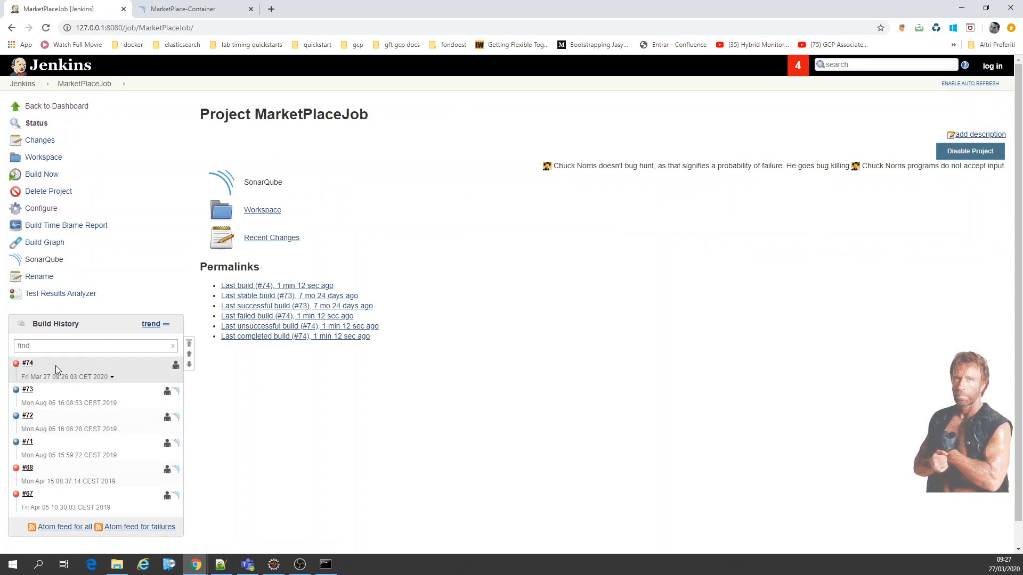
click(38, 366)
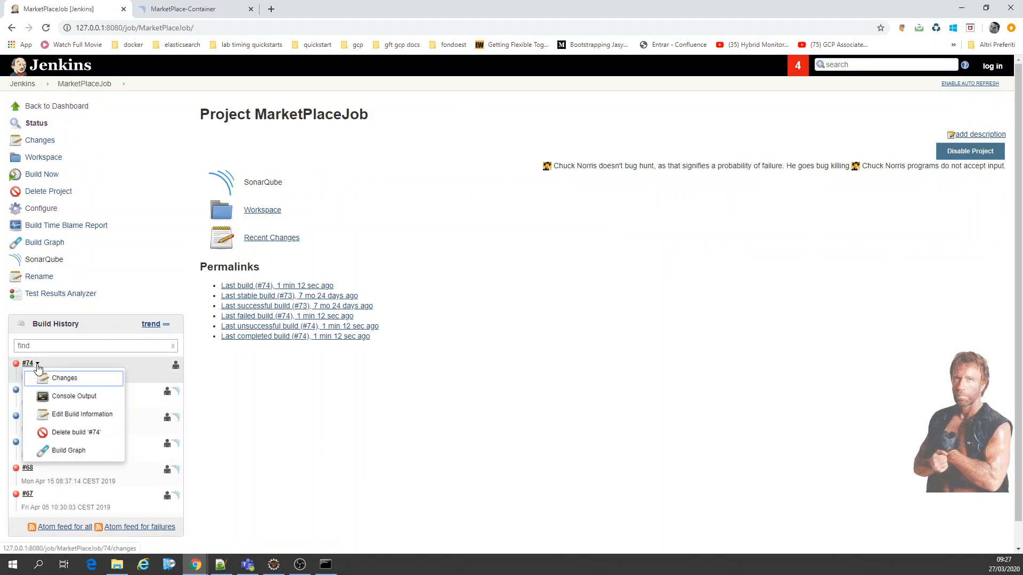
click(78, 432)
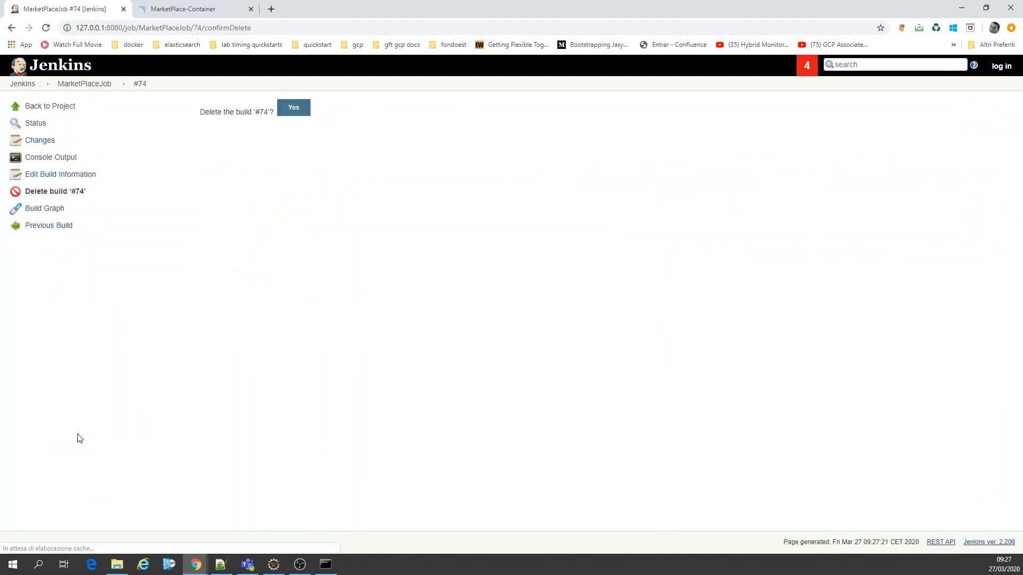
click(300, 115)
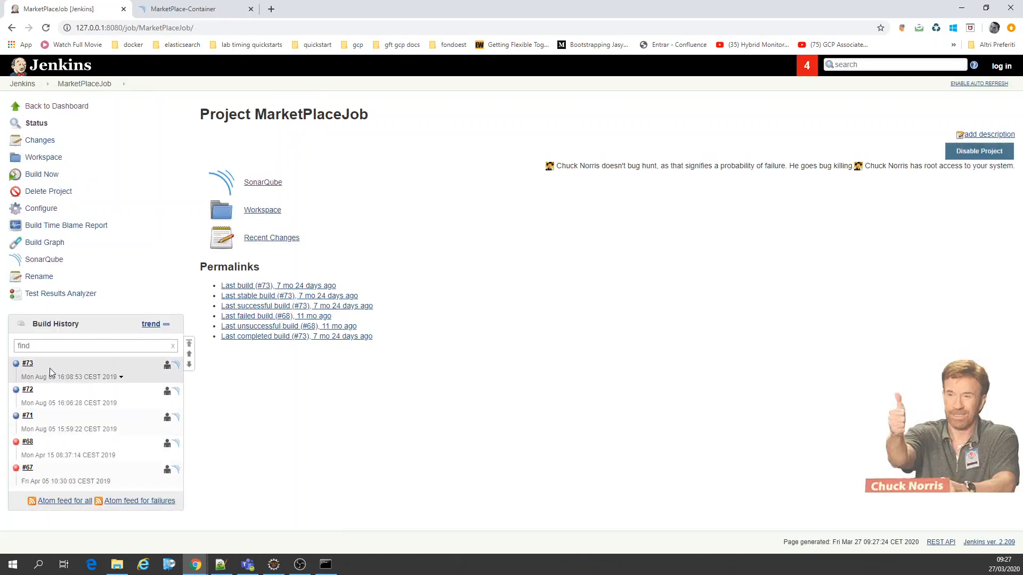
Step: Inspect MarketPlace-Container's bug in SonarQube at line 33 of Application.java, and return to the issues list
click(142, 6)
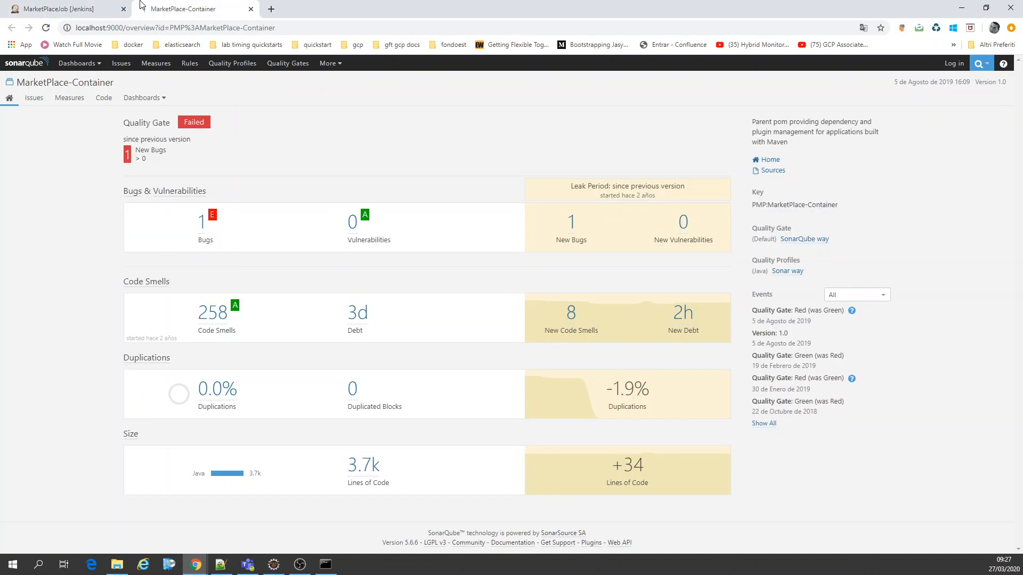
click(200, 231)
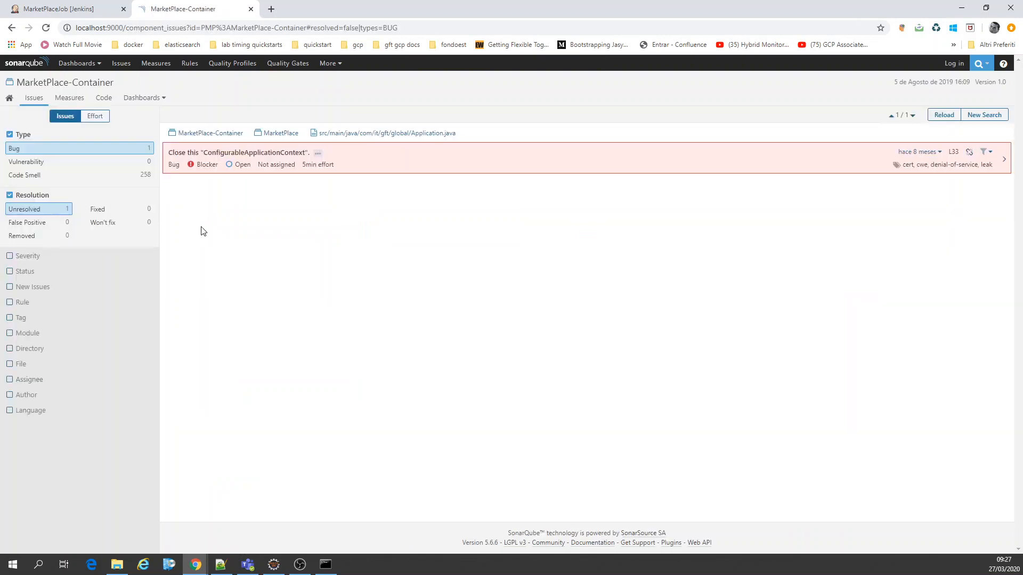
click(424, 135)
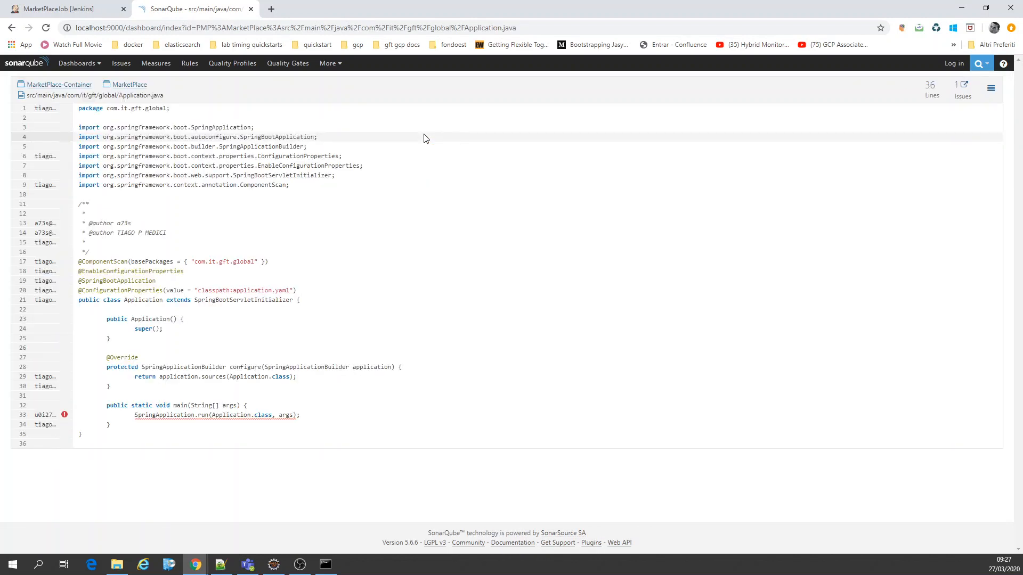
drag(300, 415, 131, 412)
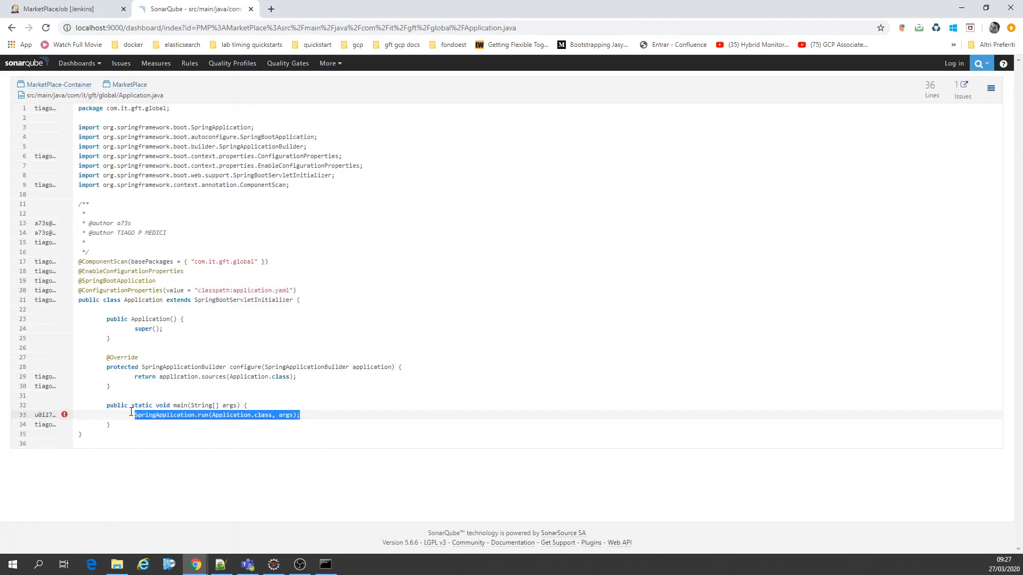
click(65, 415)
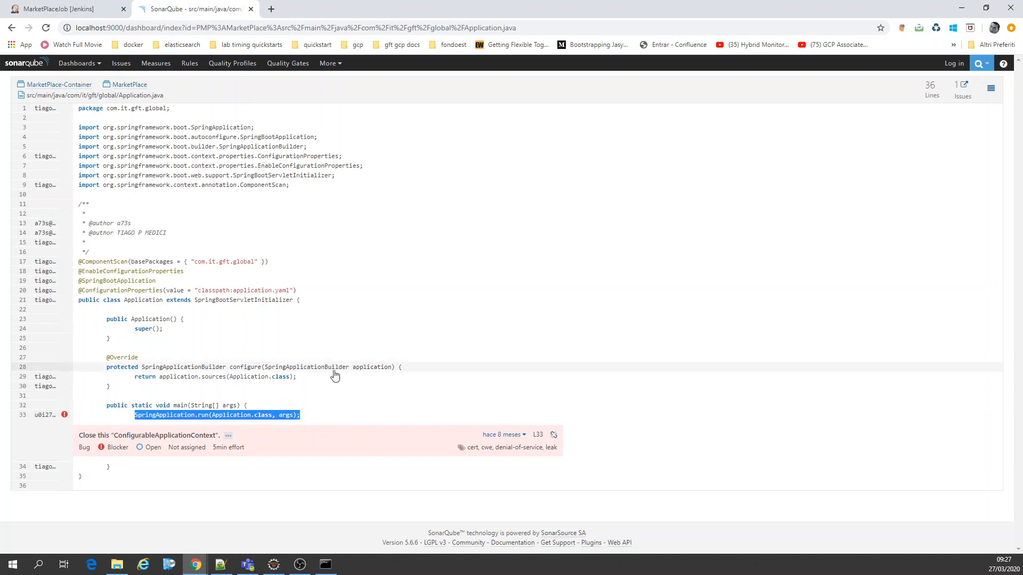
key(alt+Left)
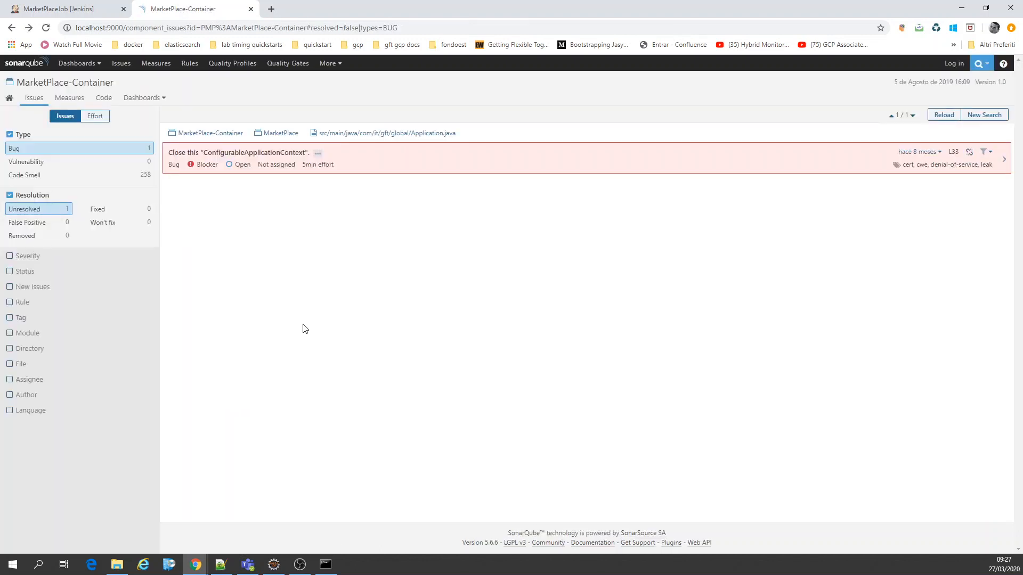
Step: Open SonarQube's Home dashboard to view the analysed projects, checking the MarketPlaceJob page in Jenkins meanwhile
click(67, 68)
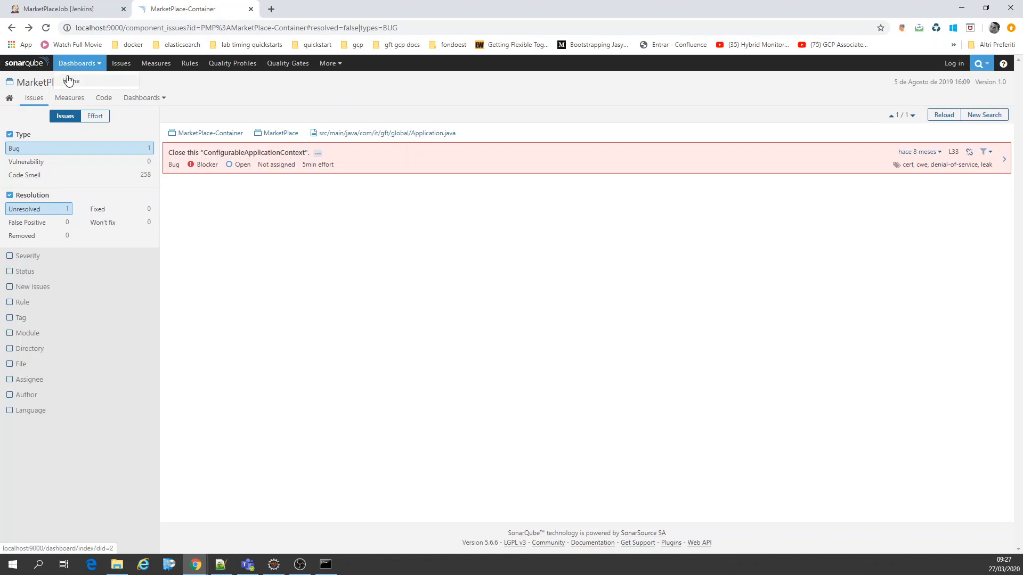
click(71, 80)
click(81, 3)
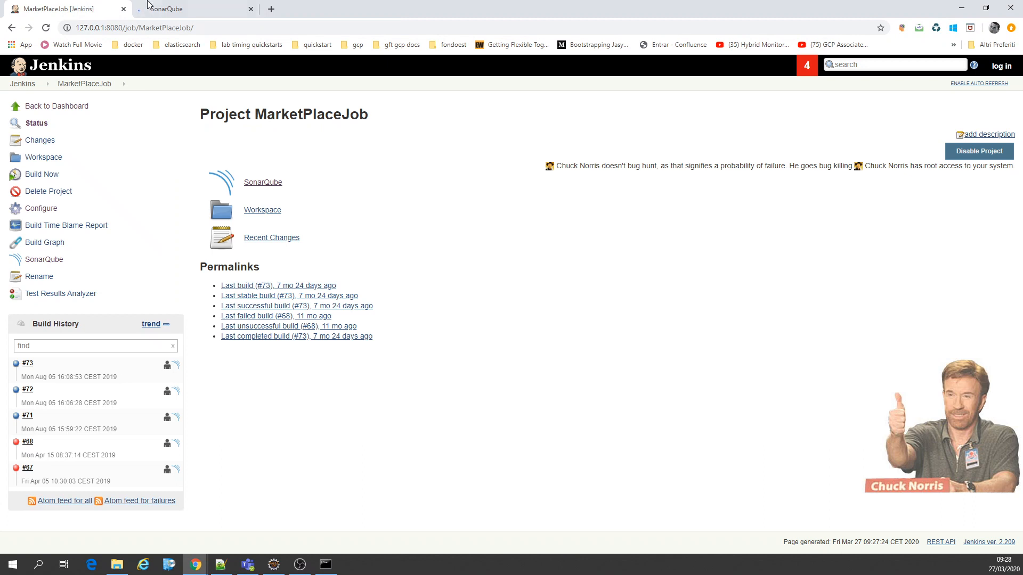
click(146, 7)
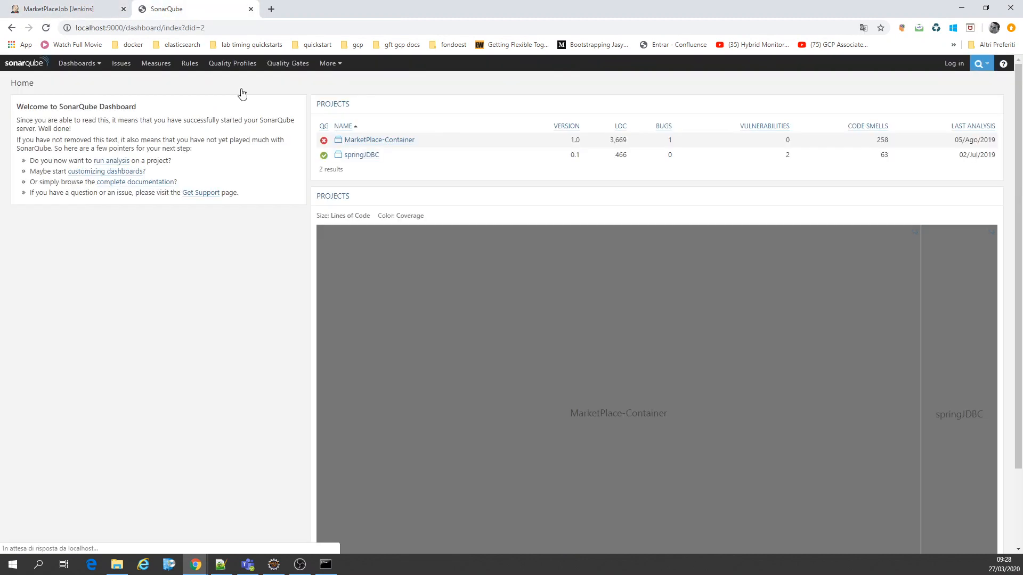
Step: Open the springJDBC project overview in SonarQube, and return Jenkins to its main dashboard
click(349, 159)
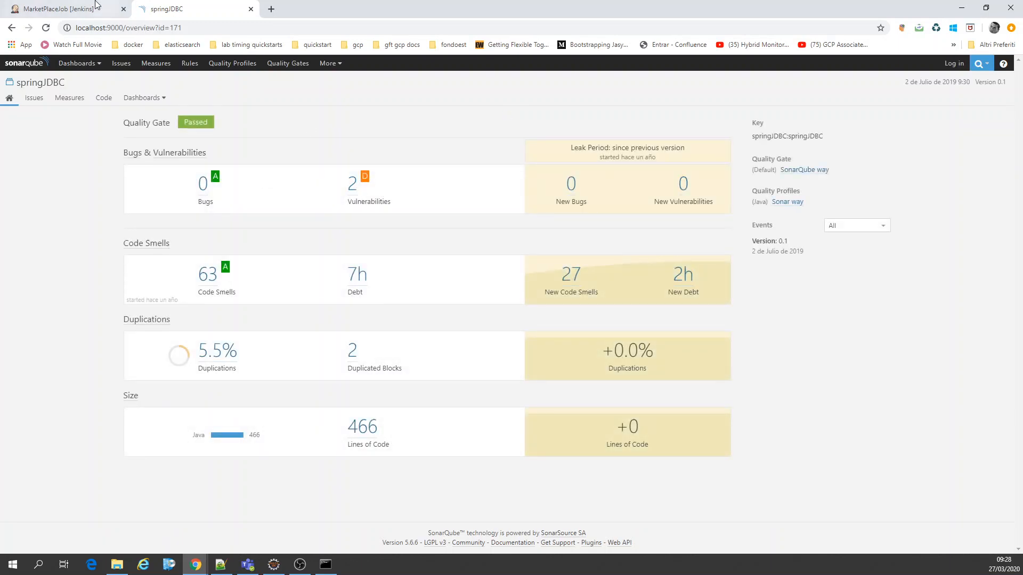
click(80, 8)
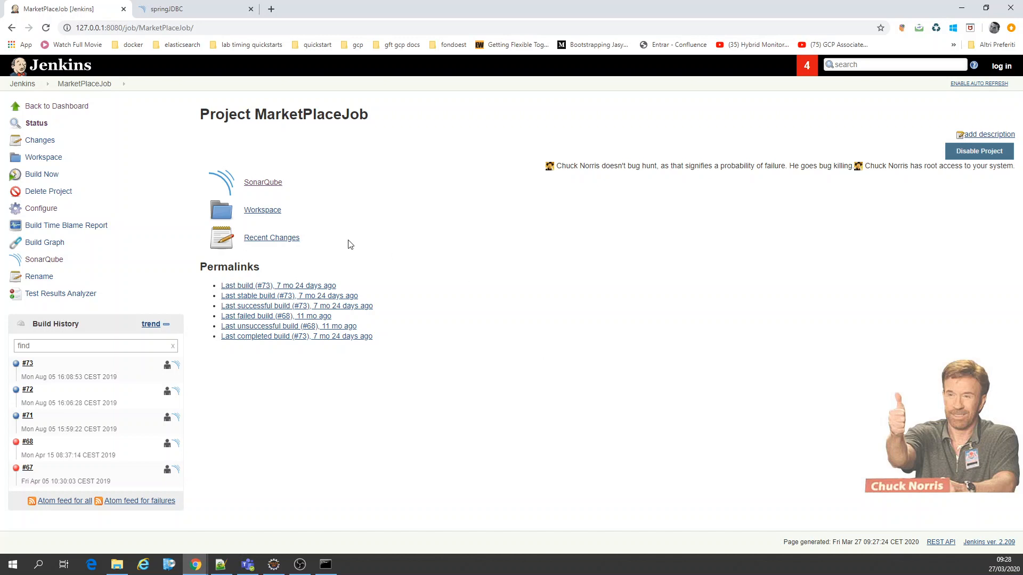
click(40, 85)
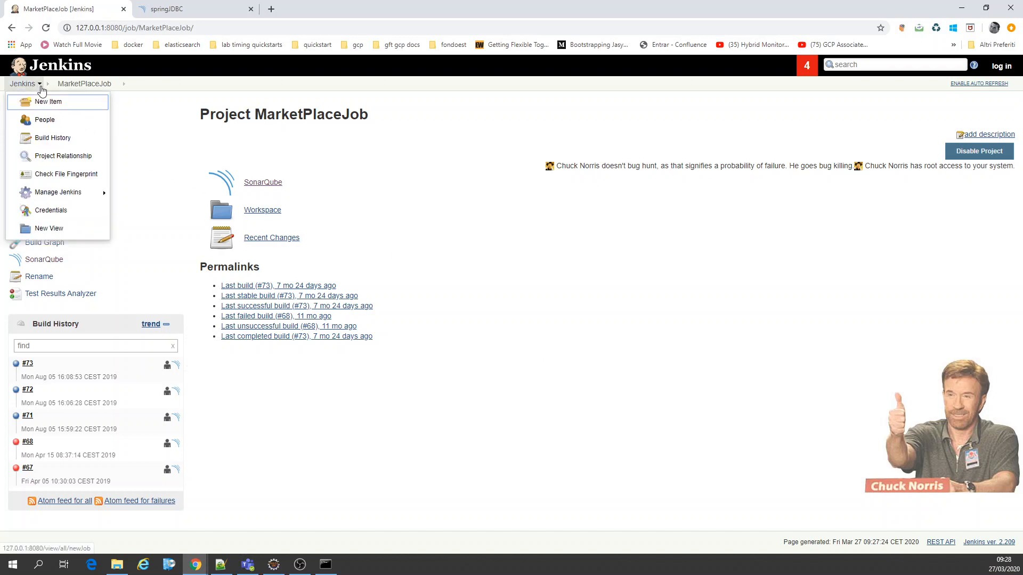
click(23, 83)
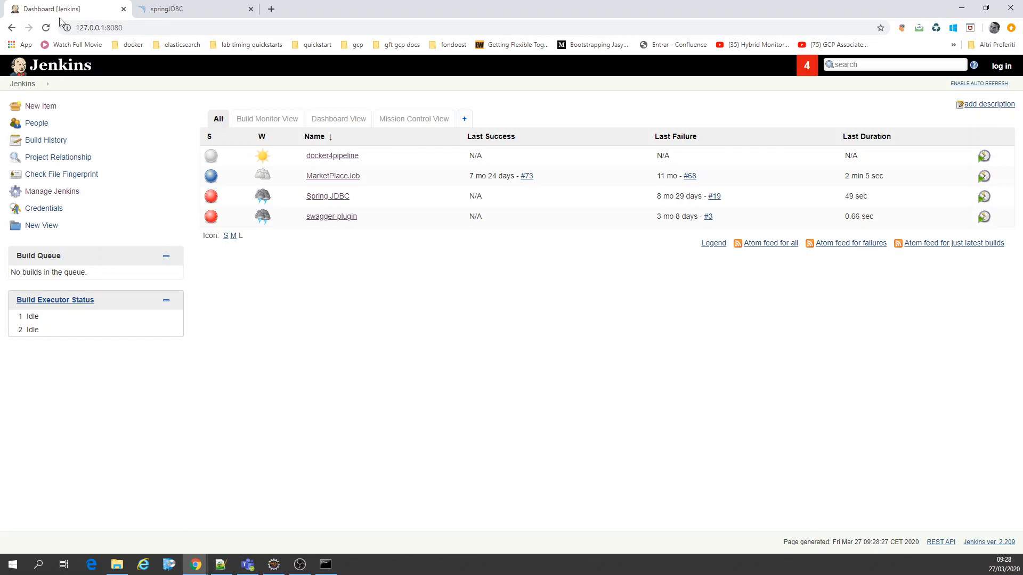
click(166, 9)
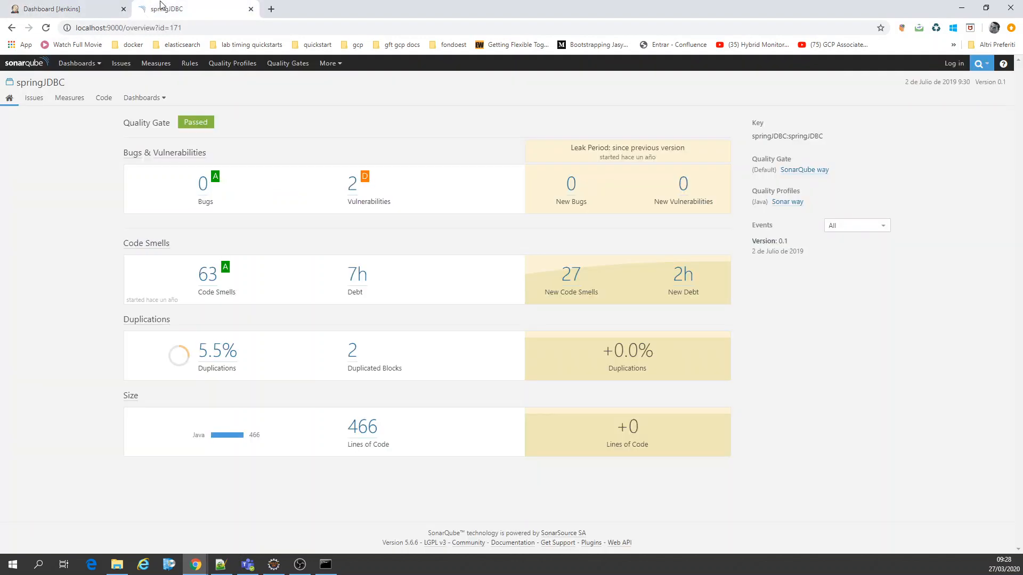
Step: Switch to File Explorer to show the sonarqube-5.6.6 installation folder, and check the running SonarQube server console
click(326, 565)
click(326, 565)
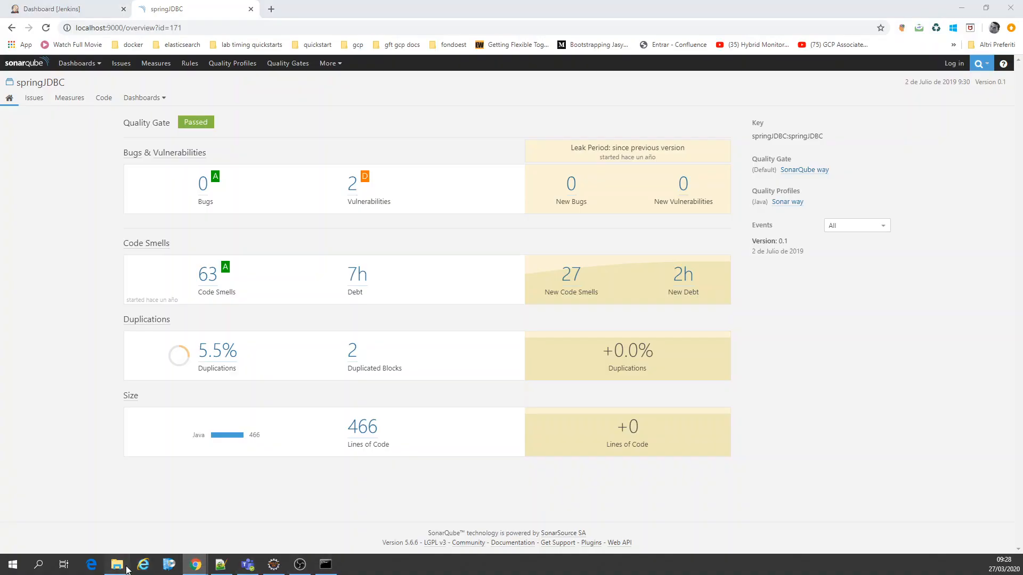
click(117, 564)
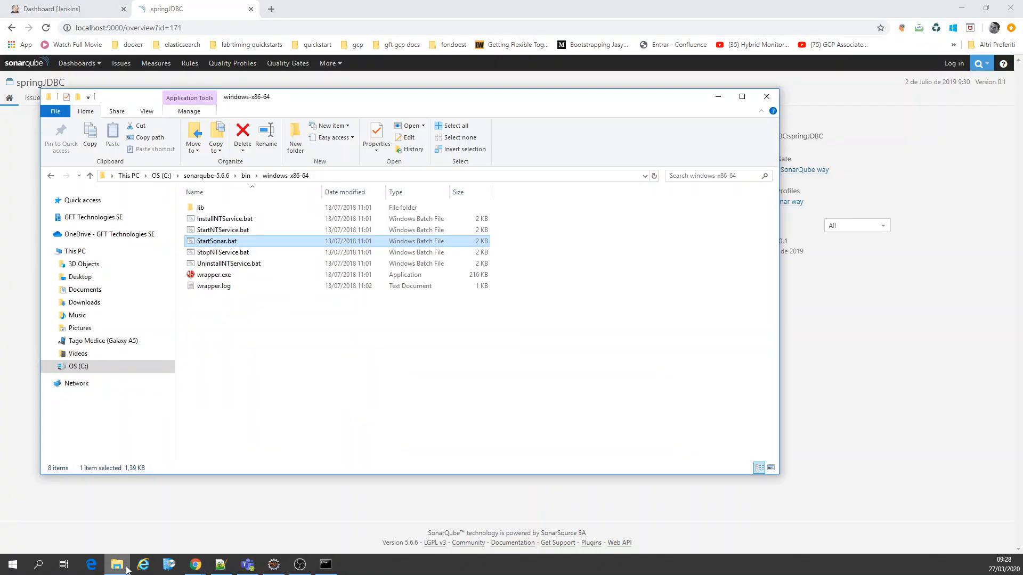
click(193, 177)
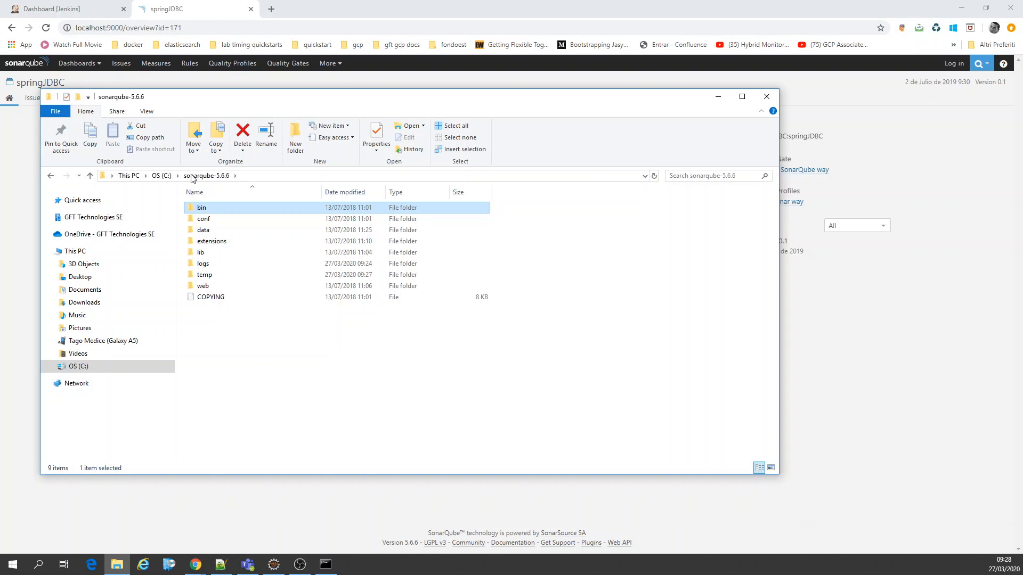
click(871, 280)
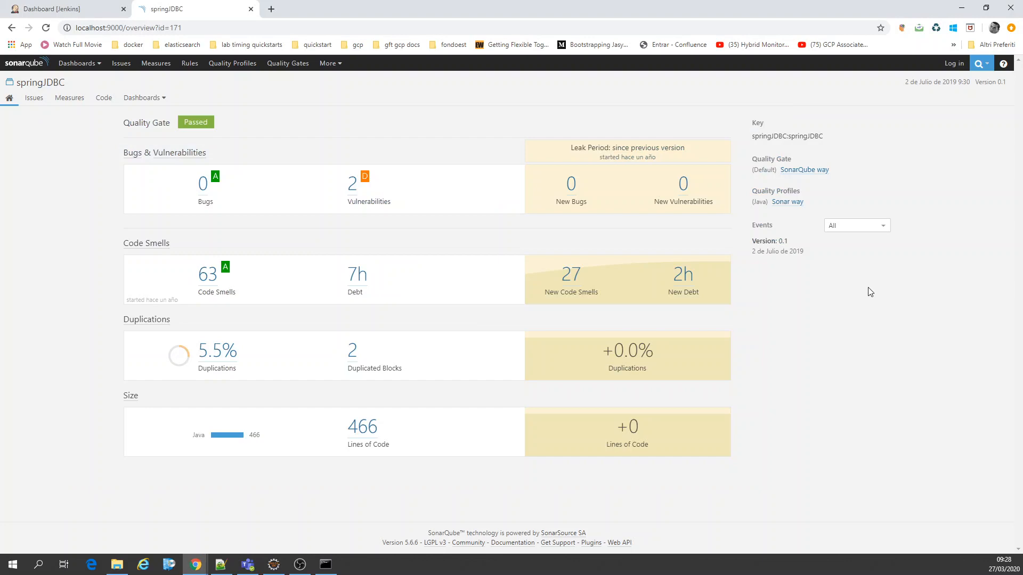
click(331, 565)
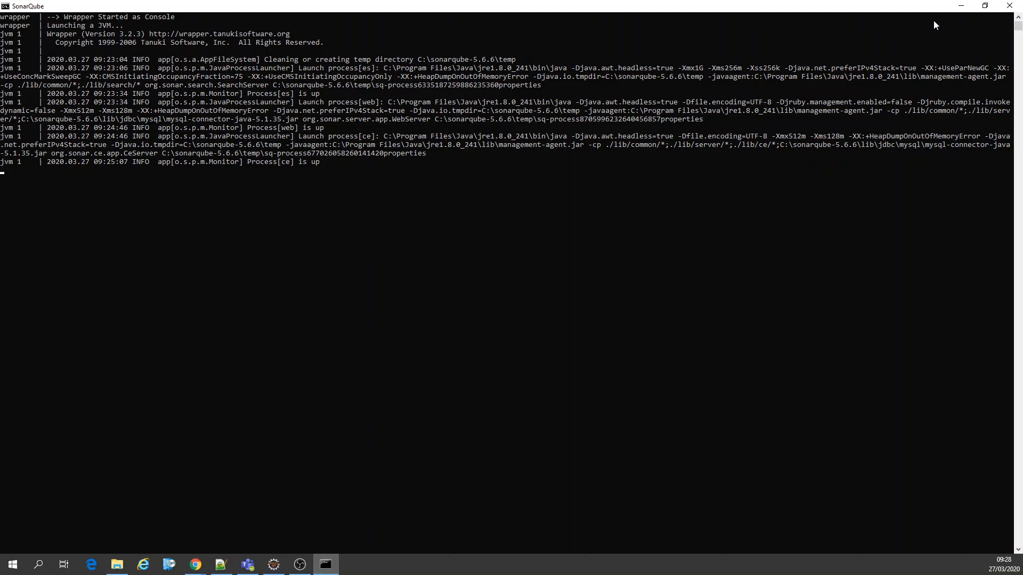
click(961, 6)
Step: Look into the web and bin subfolders of sonarqube-5.6.6 in File Explorer, and return to the installation folder
click(111, 566)
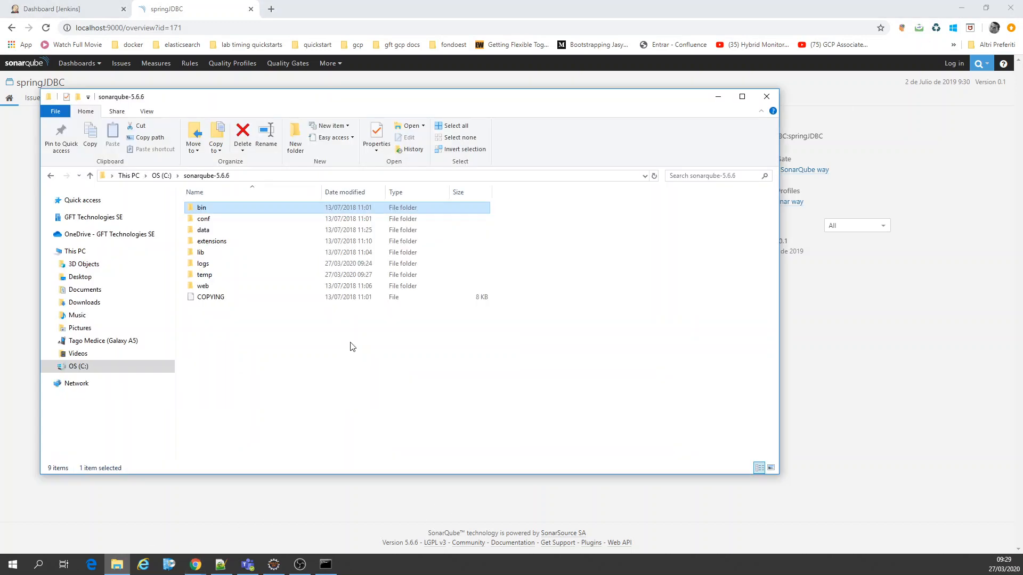
double_click(216, 285)
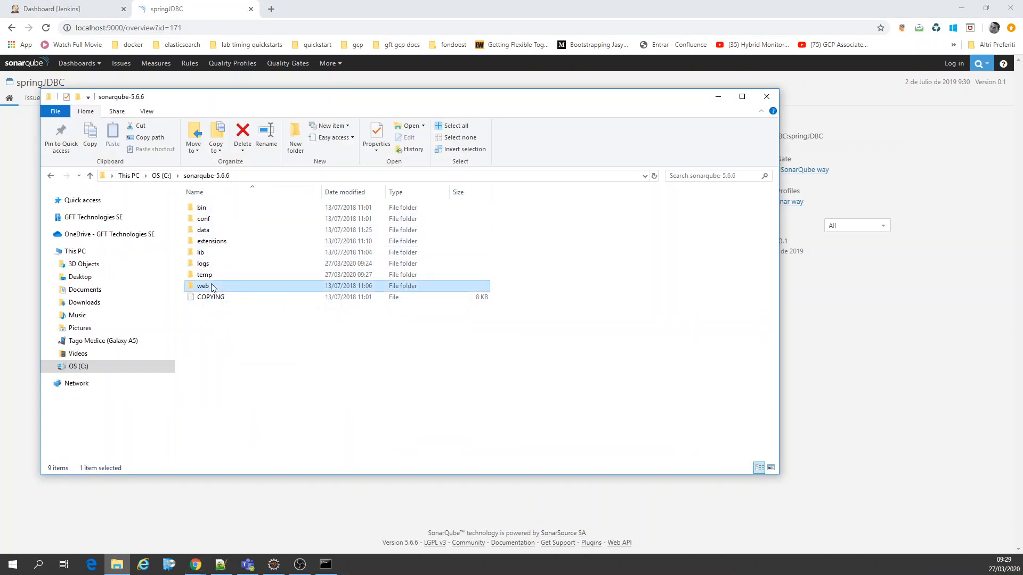
key(BackSpace)
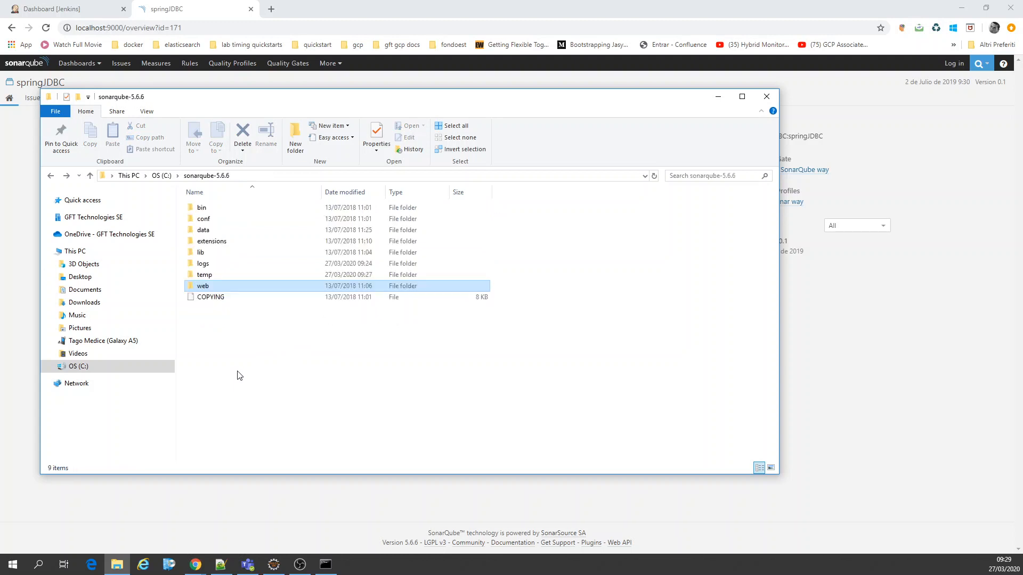
double_click(205, 208)
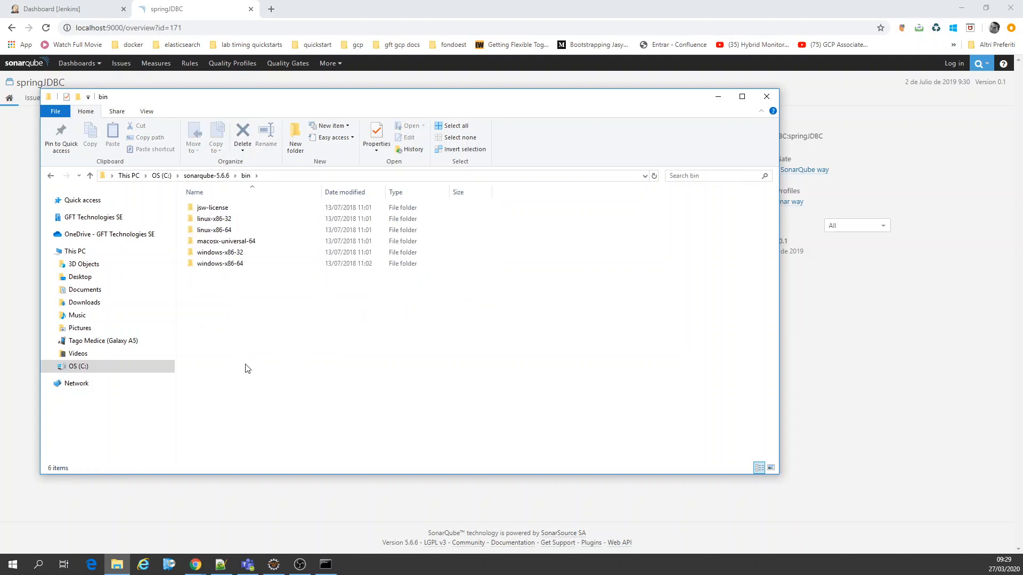
key(BackSpace)
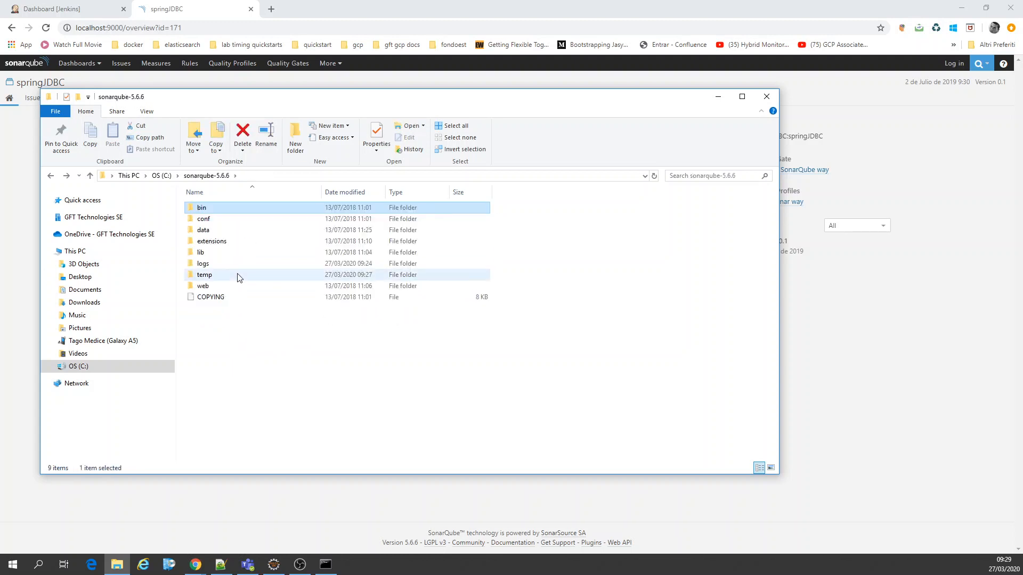
Step: Open sonar.properties and wrapper.conf from SonarQube's conf folder together in Notepad++
double_click(205, 219)
drag(244, 258, 224, 208)
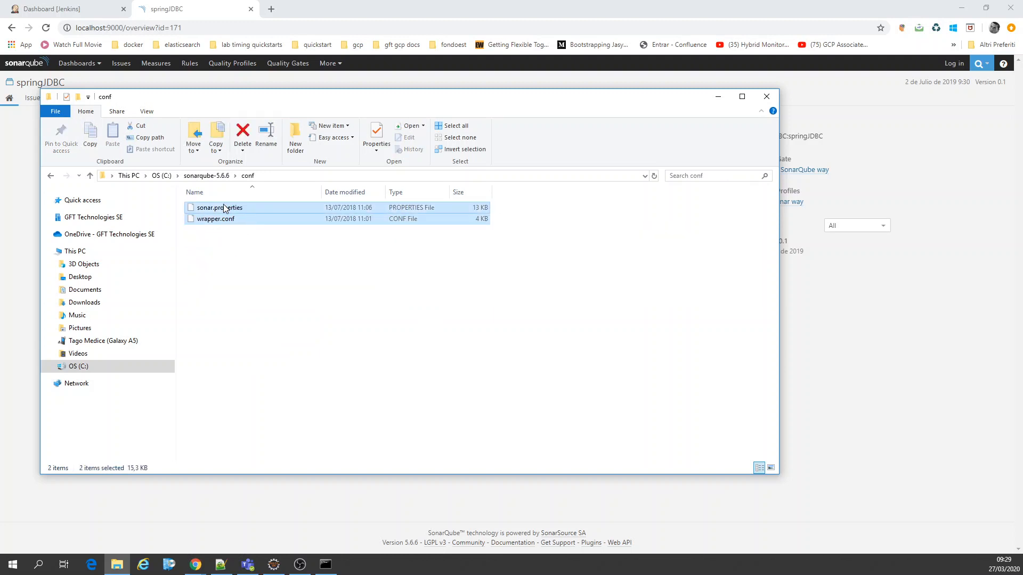
right_click(224, 208)
click(258, 247)
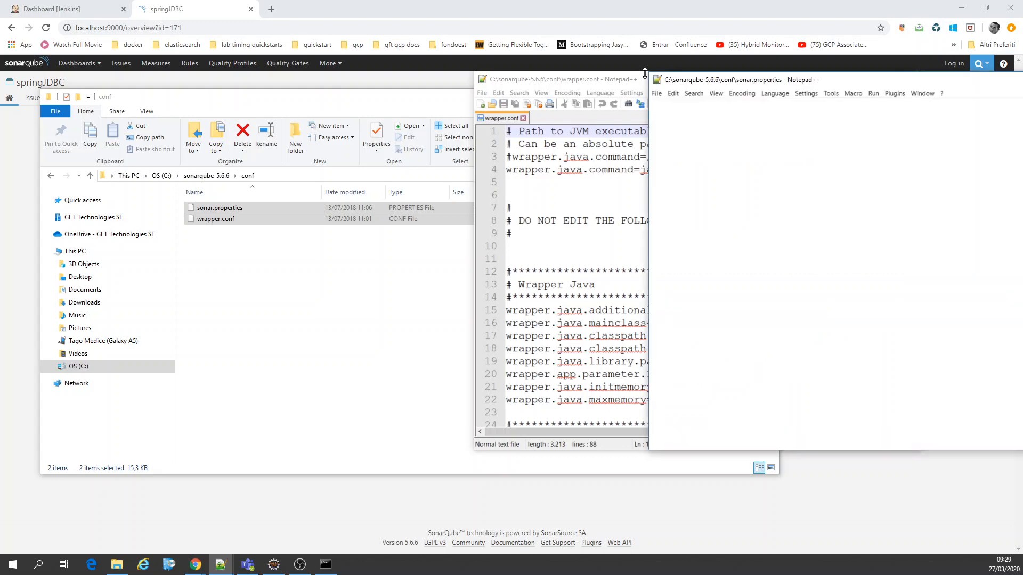
Step: Review the database credentials, JDBC URL, web port, Elasticsearch and logging settings in sonar.properties, and close the file
double_click(830, 79)
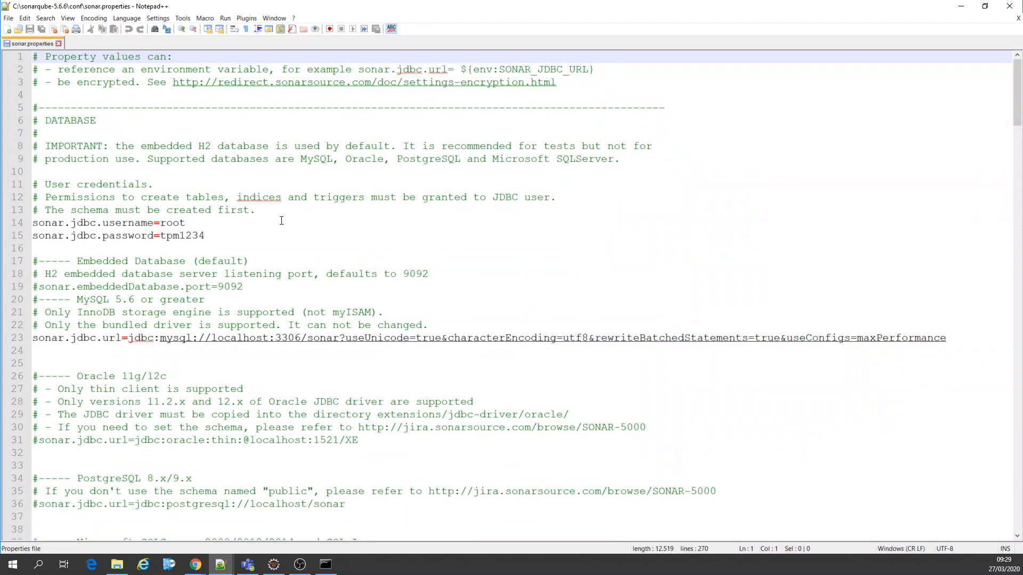
drag(204, 235, 32, 222)
scroll(274, 278, down, 4)
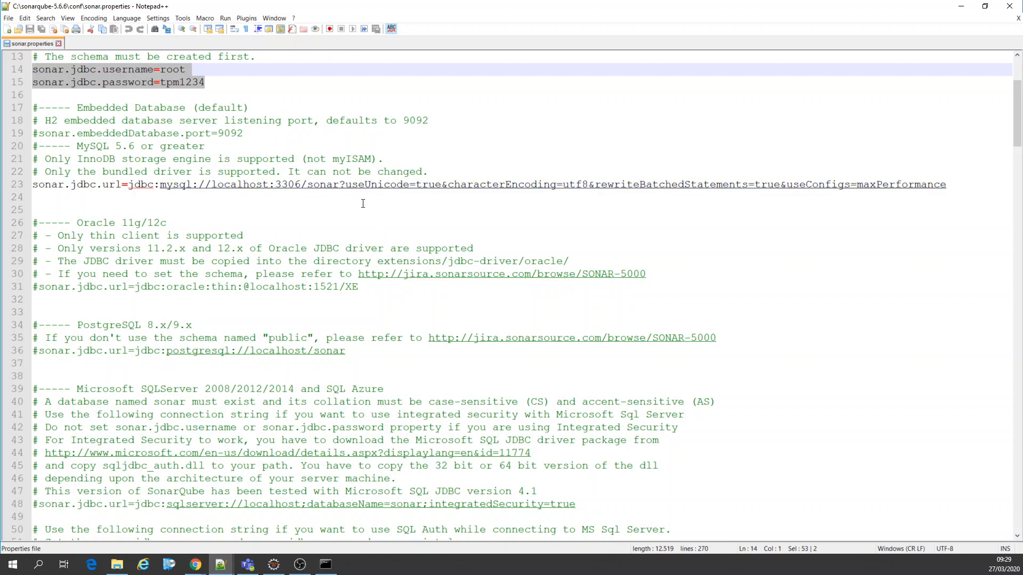
scroll(389, 206, down, 20)
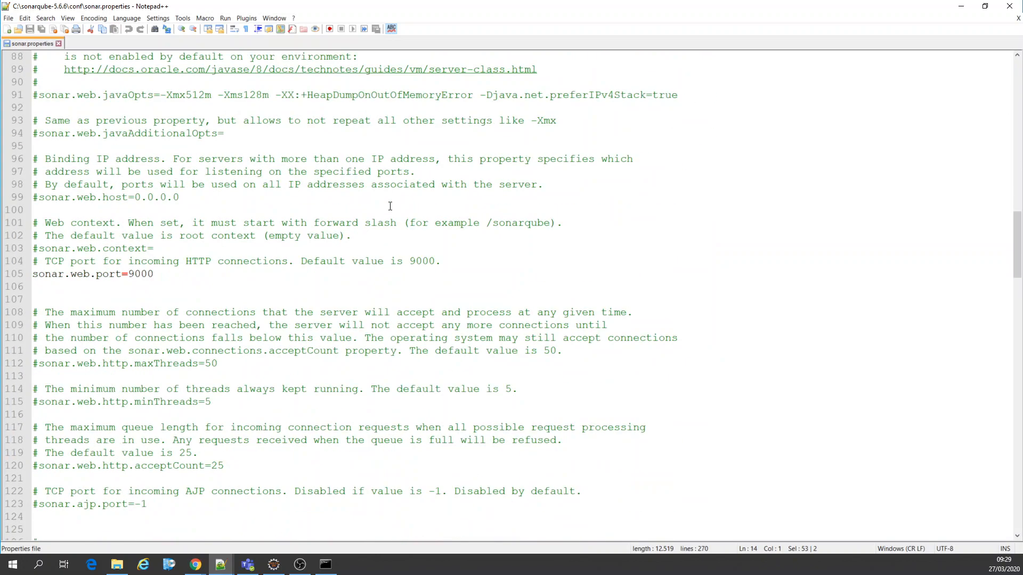
scroll(188, 285, down, 20)
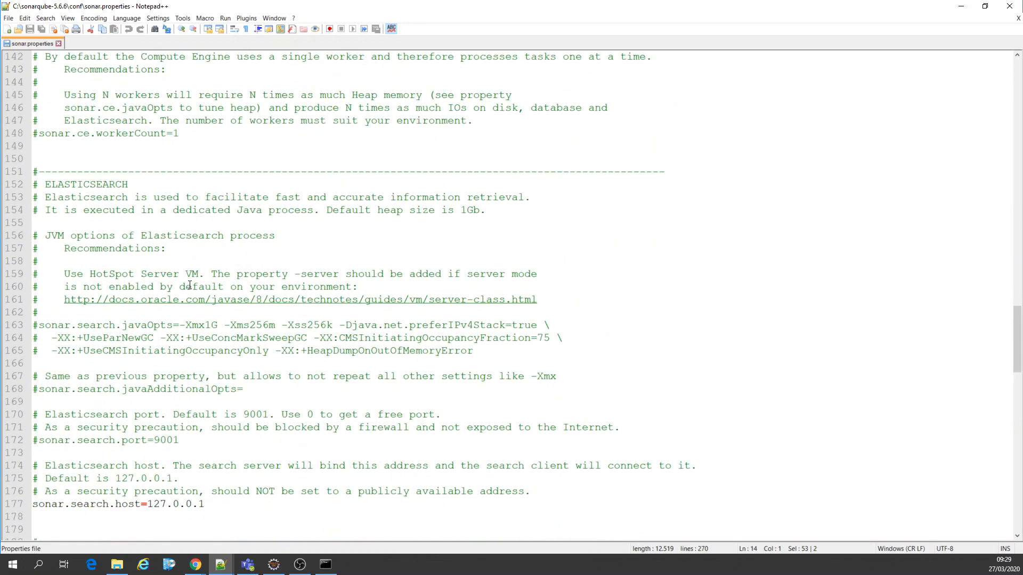
scroll(190, 286, down, 16)
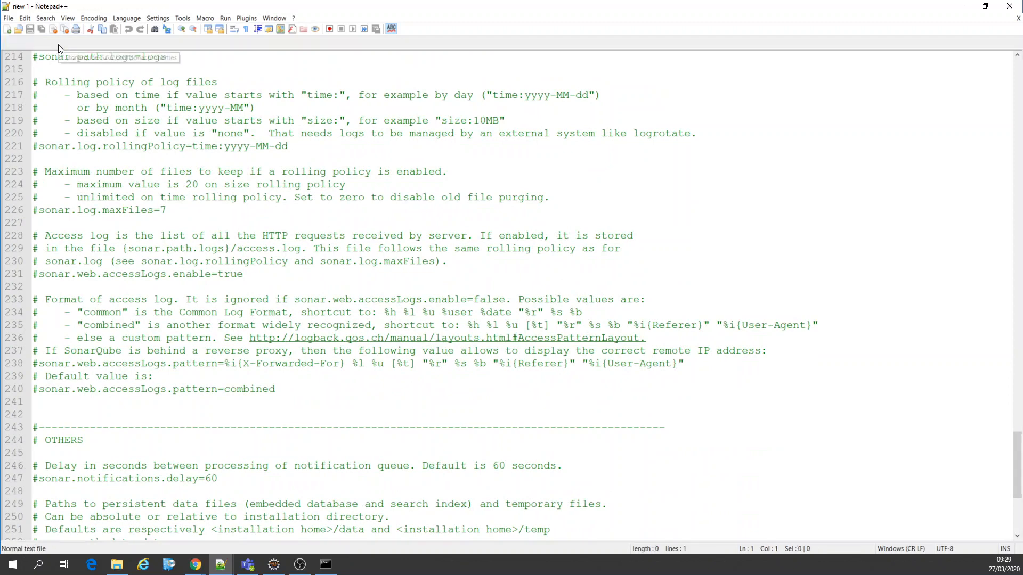
click(58, 44)
click(1008, 7)
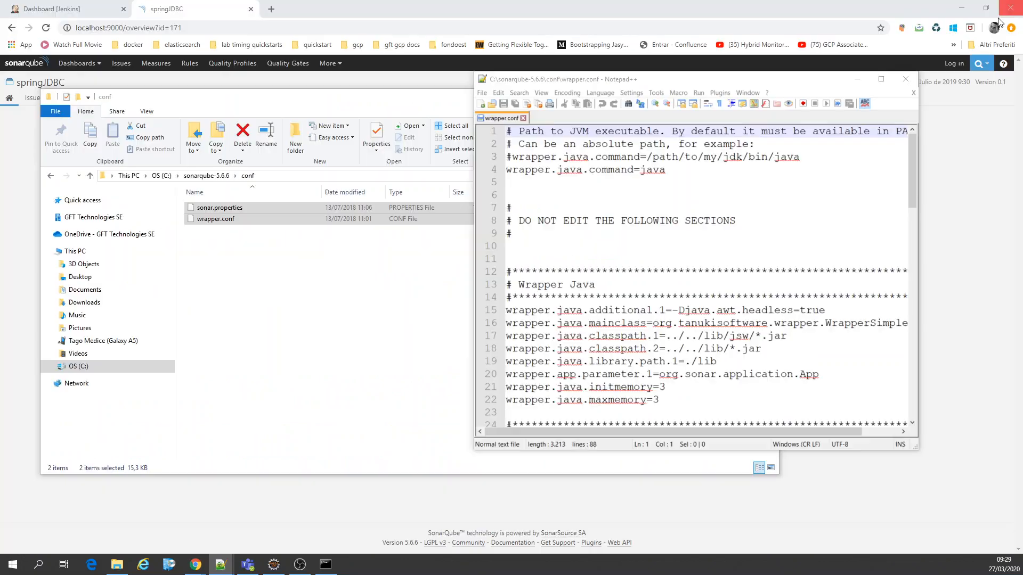
Step: Review the Java, logging, Windows service and forking properties in wrapper.conf, and close the file and the conf folder window
double_click(808, 79)
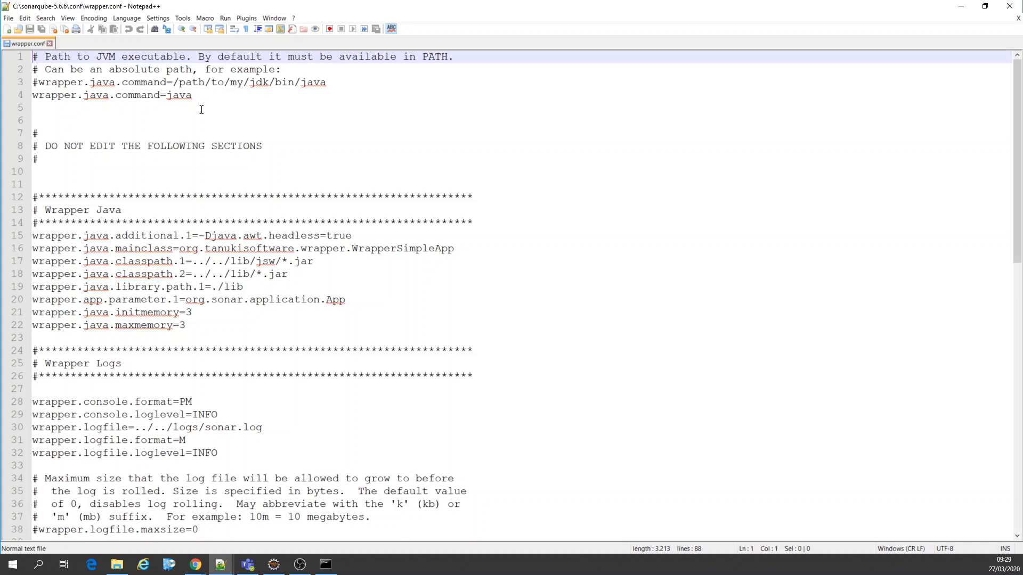
scroll(296, 162, down, 6)
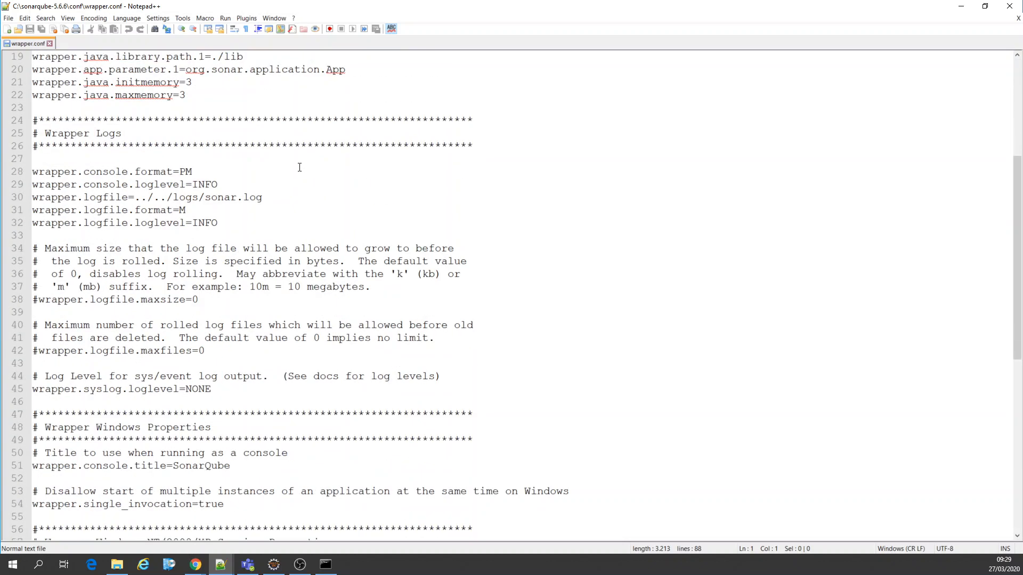
scroll(297, 169, down, 2)
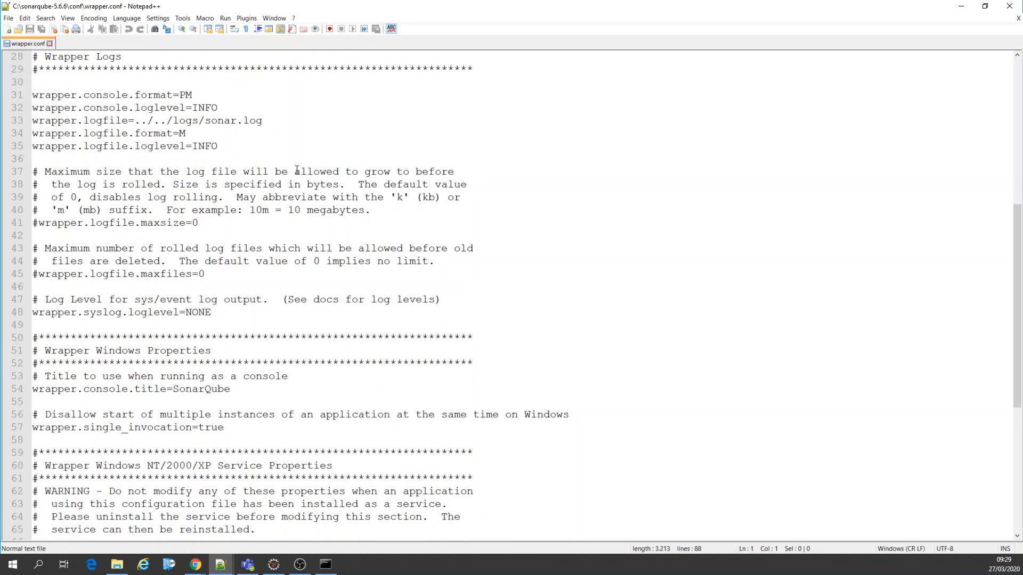
scroll(297, 171, down, 7)
scroll(296, 171, down, 2)
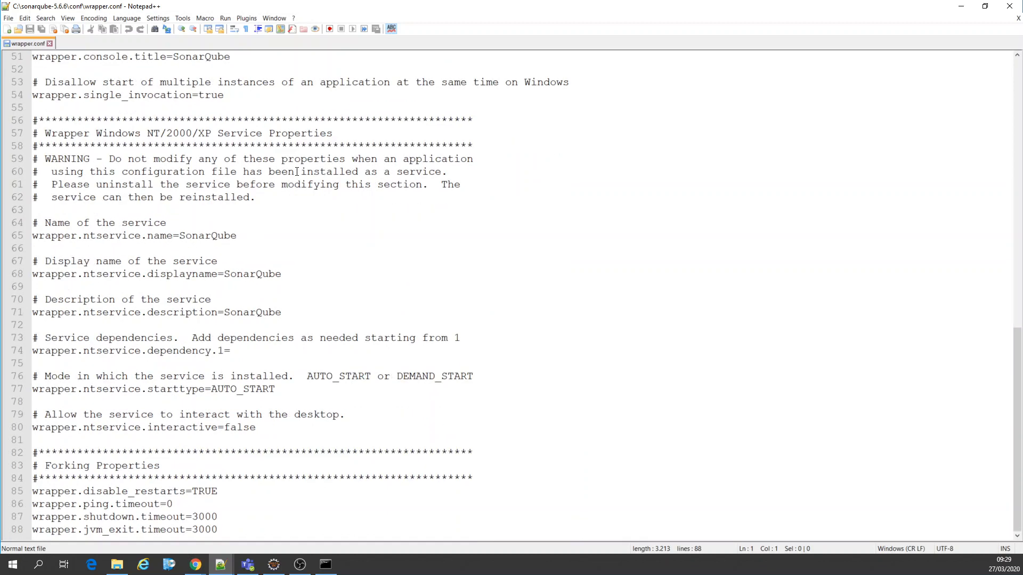
scroll(296, 174, up, 17)
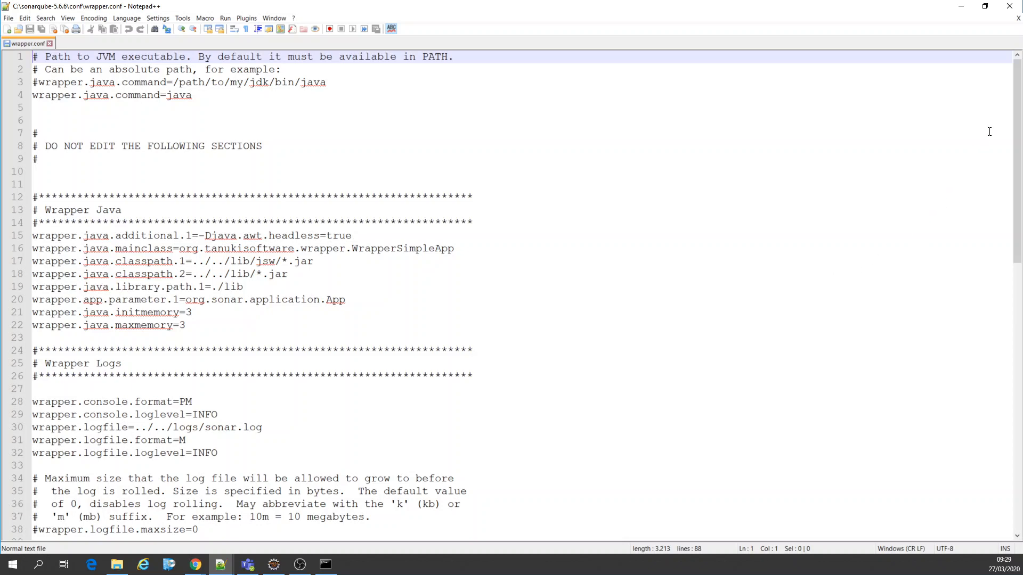
click(1010, 6)
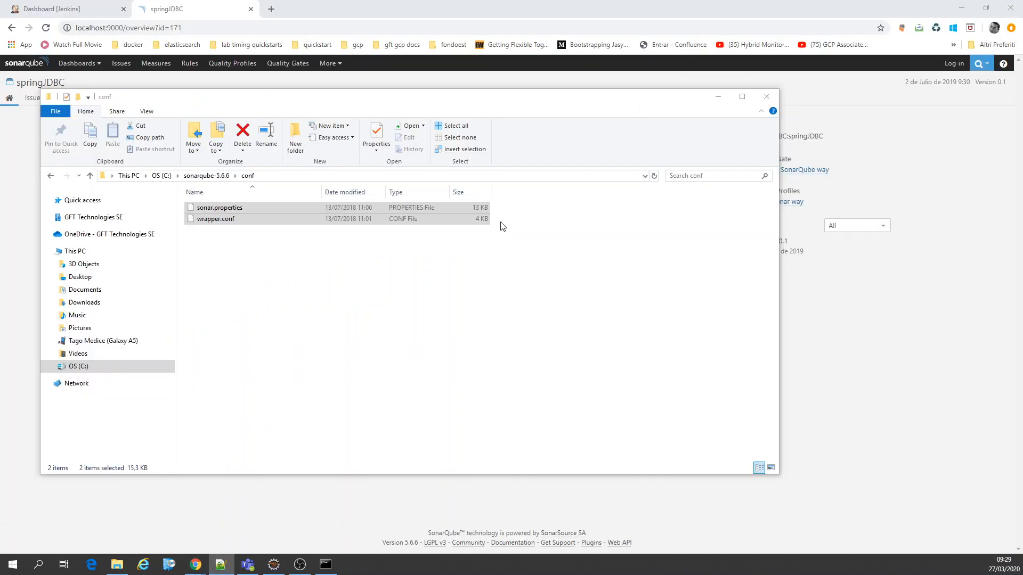
click(765, 99)
Step: Look over Jenkins' Build Monitor View, Dashboard View and Mission Control View, and return to the list of all jobs
click(85, 6)
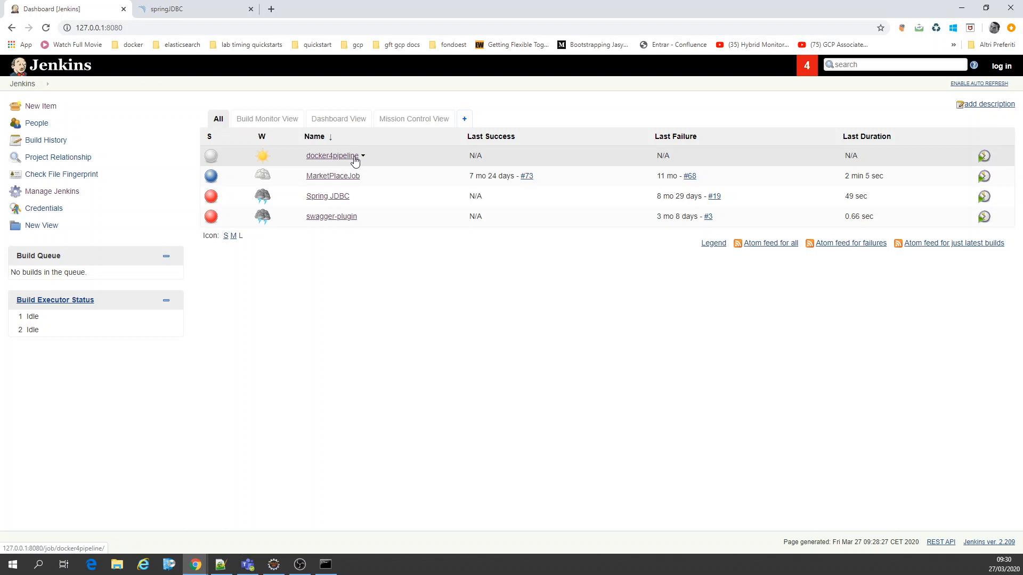
click(247, 121)
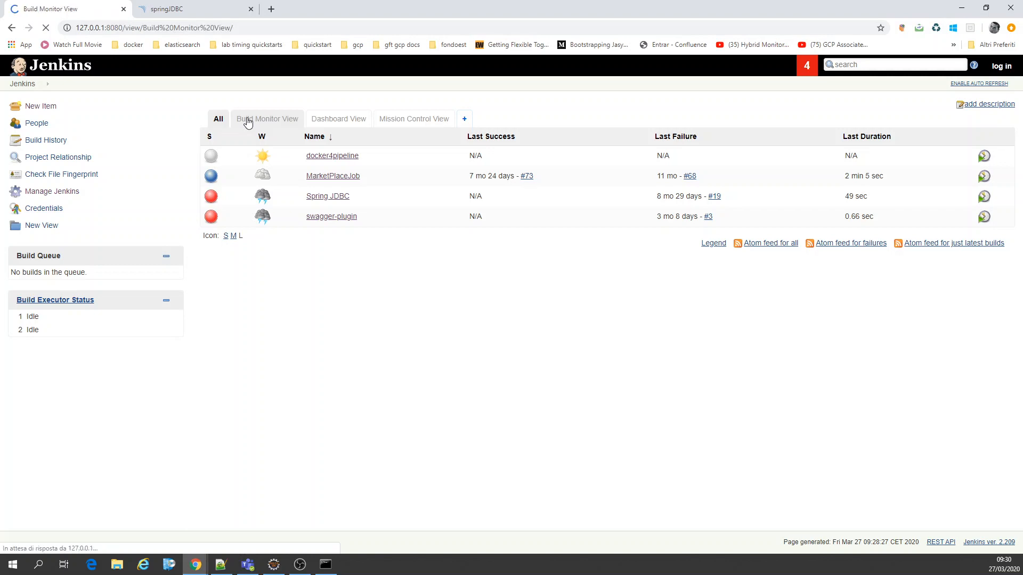
key(alt+Left)
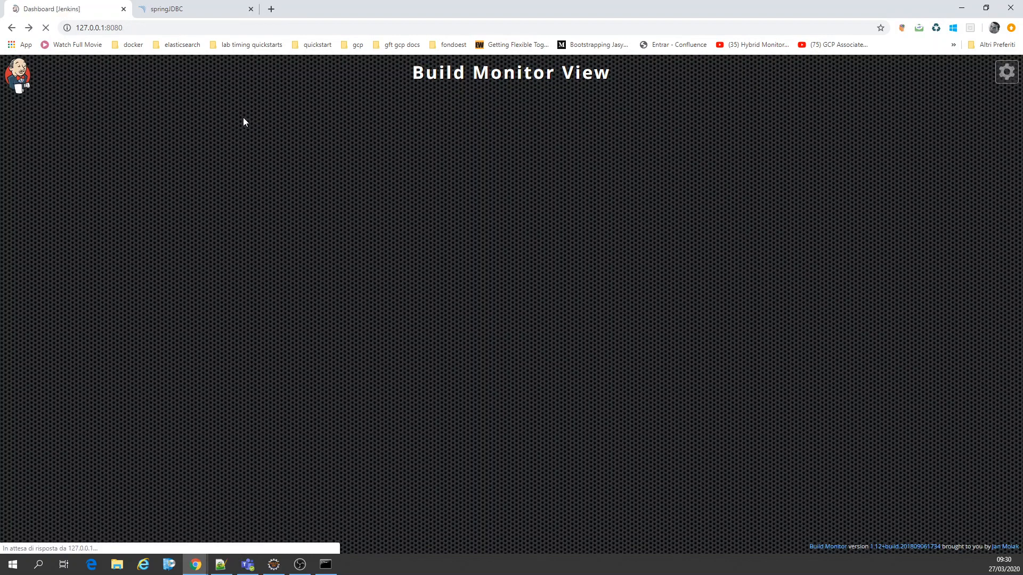
click(346, 120)
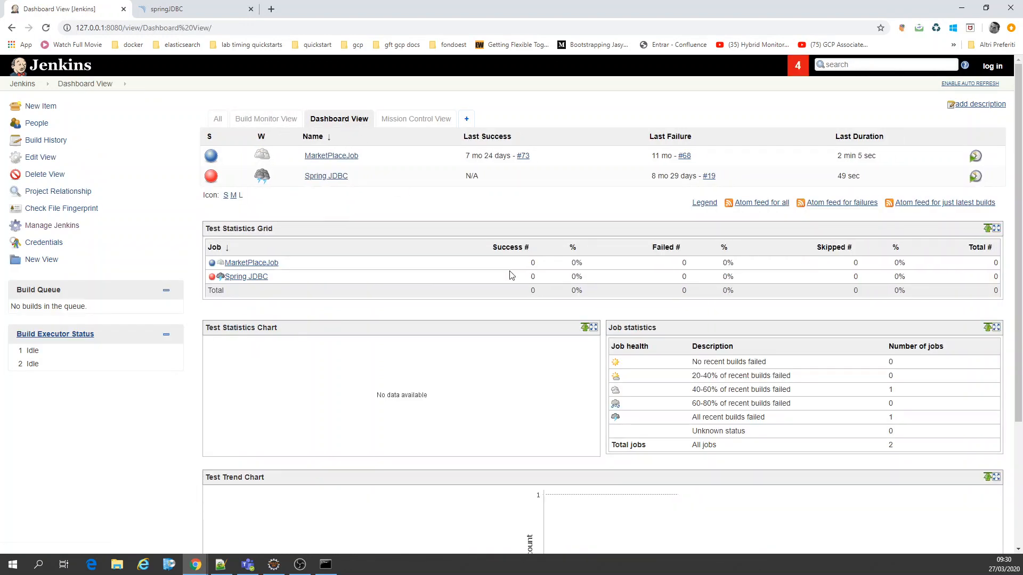
scroll(792, 296, down, 3)
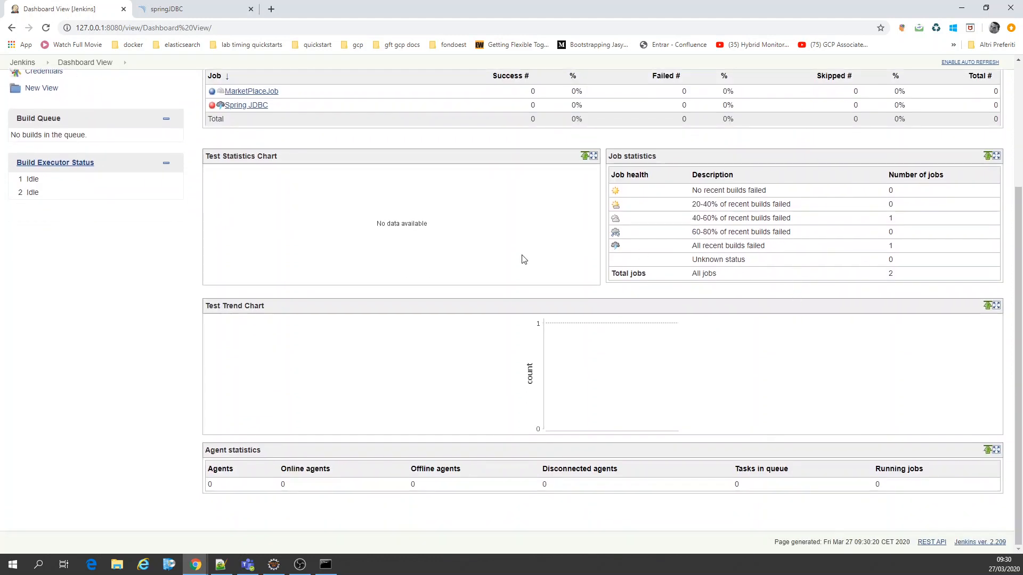
scroll(524, 260, up, 3)
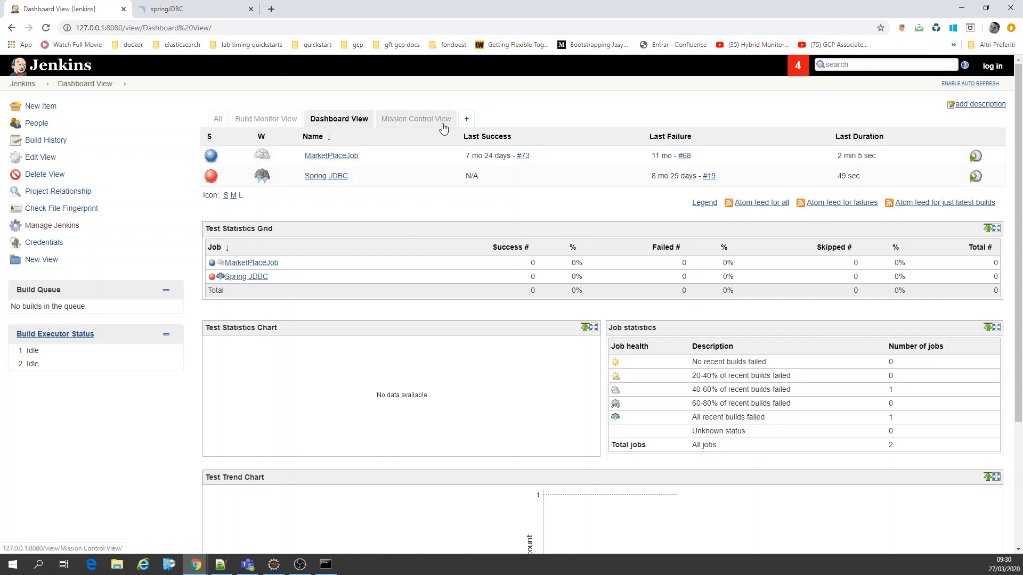
click(429, 126)
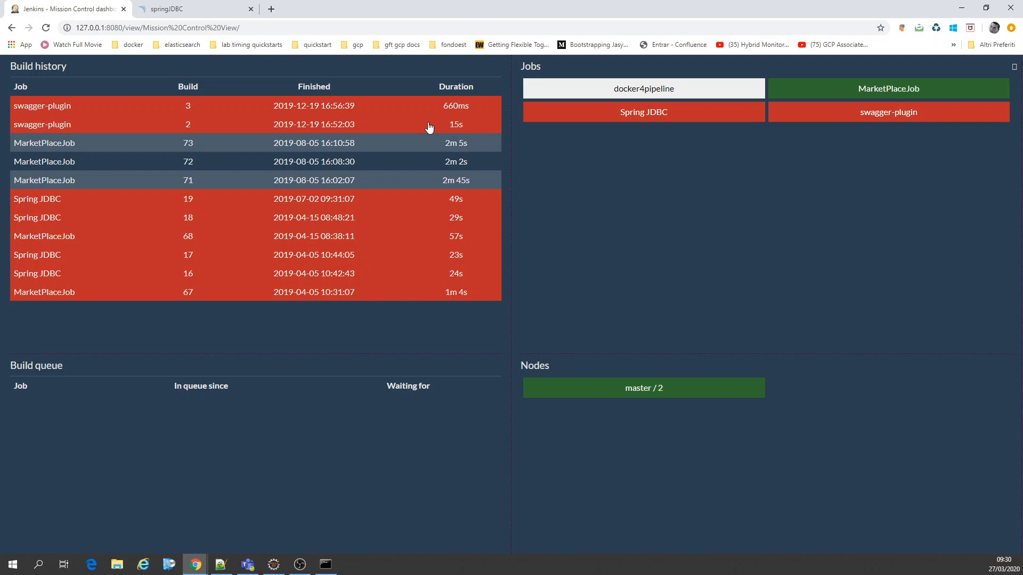
key(alt+Left)
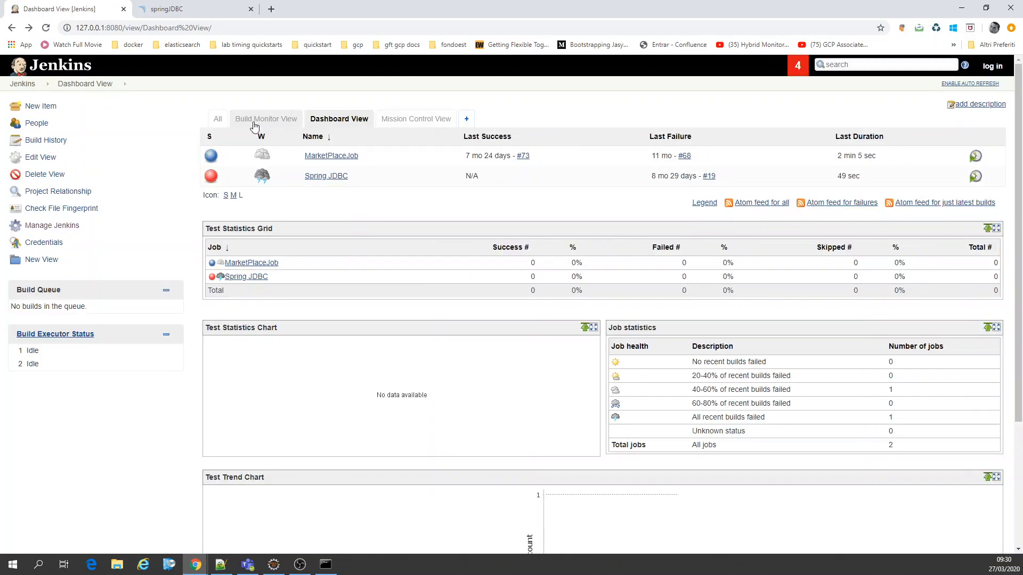
click(218, 119)
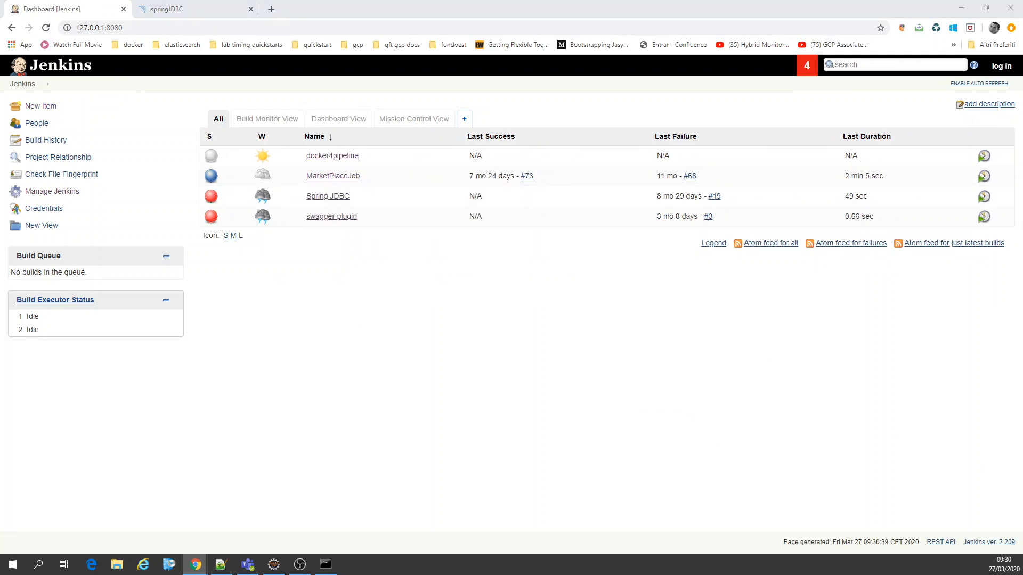
key(alt+Tab)
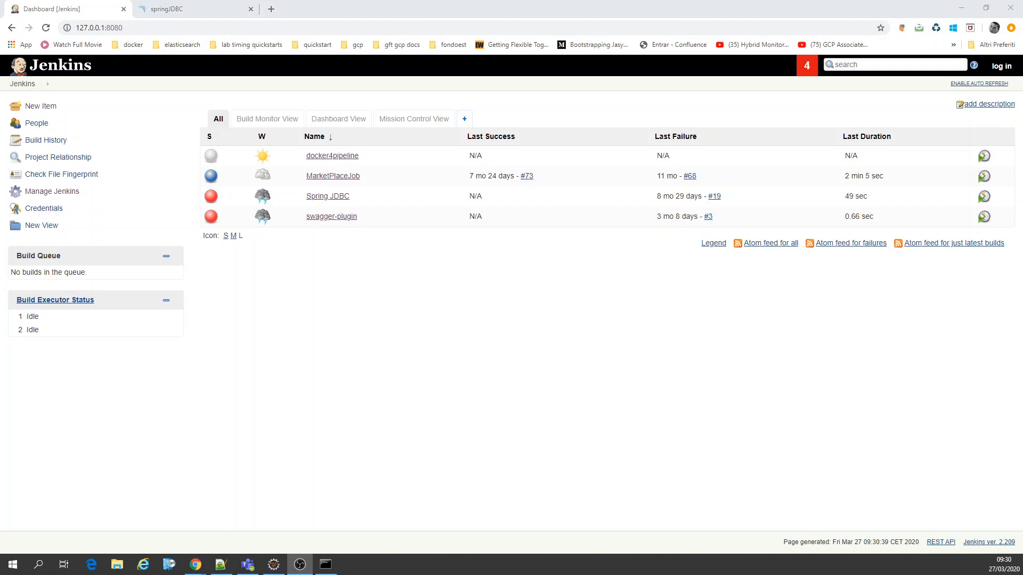